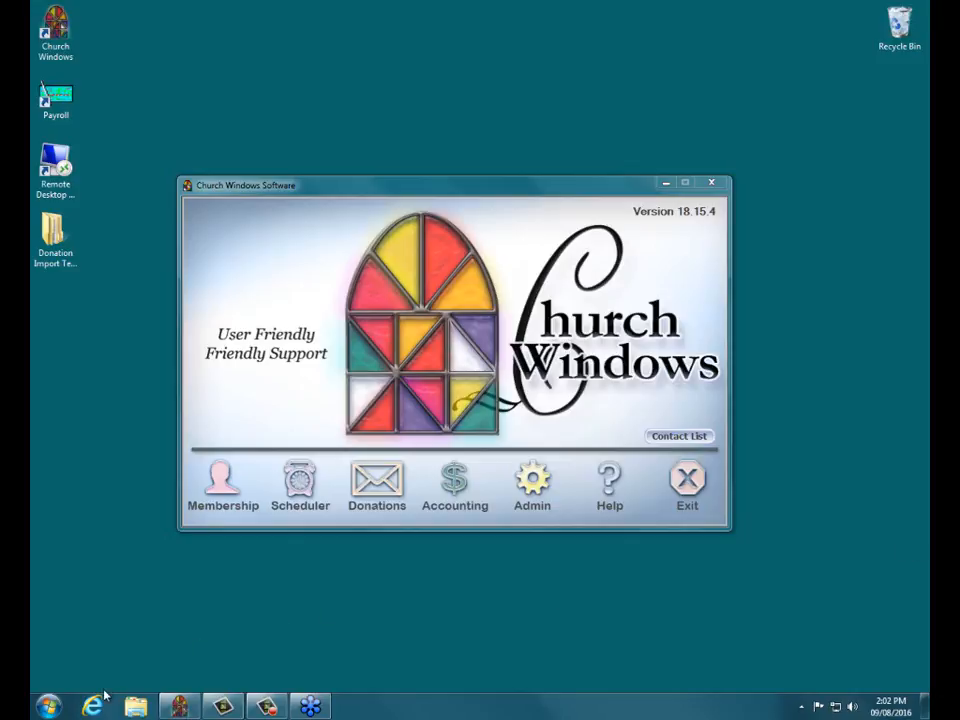
Open the Support Blog on the Church Windows website in Internet Explorer and search it for "NSF"
{"action": "left_click", "coordinate": [104, 697]}
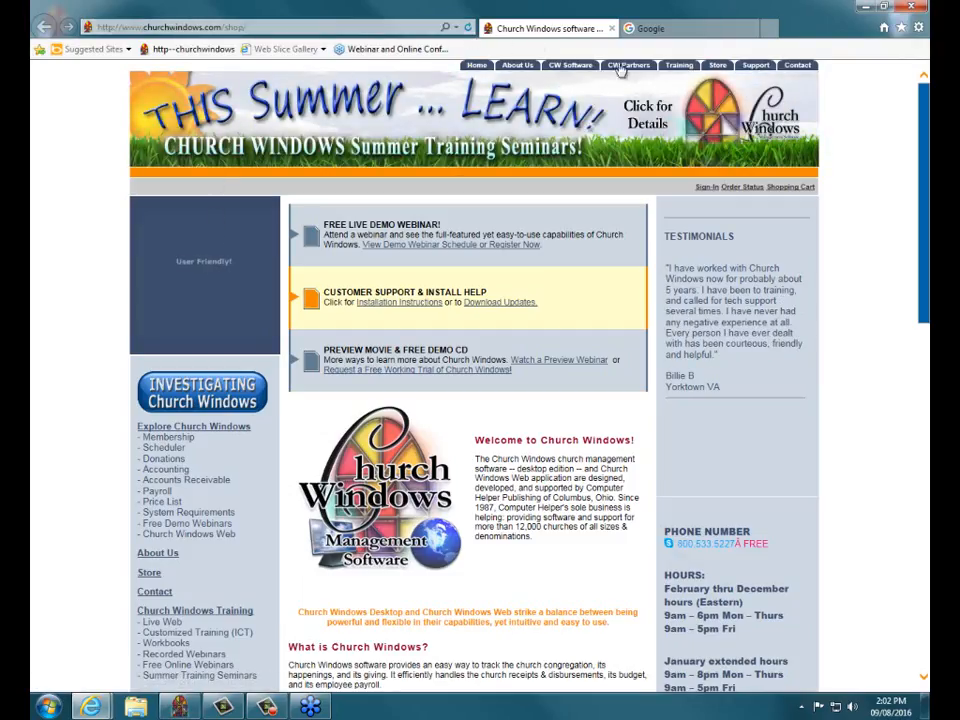
{"action": "scroll", "coordinate": [116, 540], "scroll_direction": "down", "scroll_amount": 5}
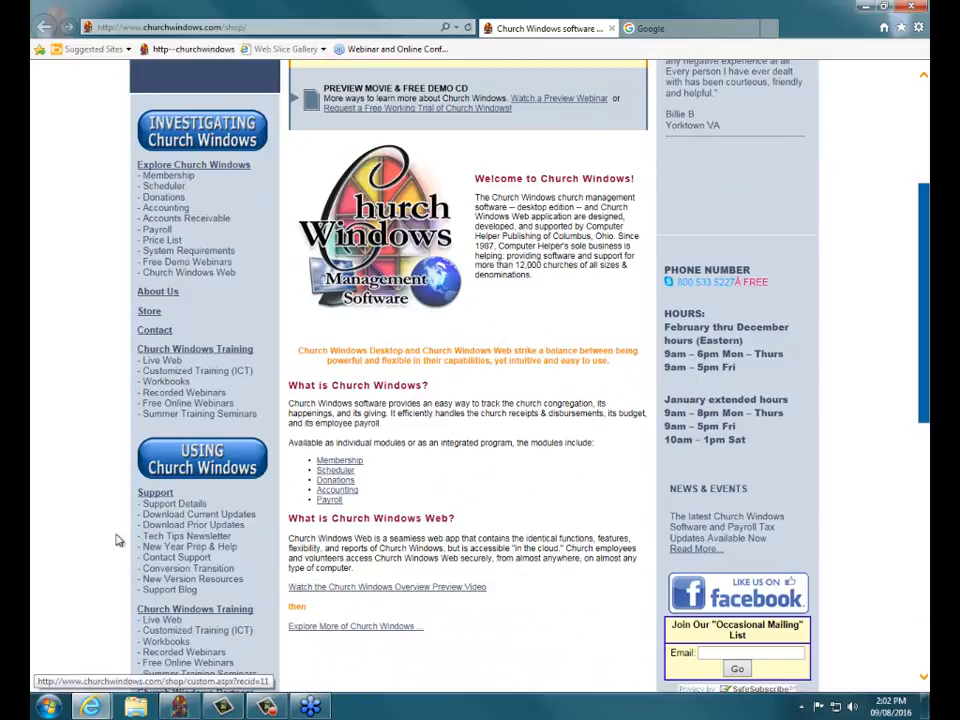
{"action": "left_click", "coordinate": [174, 591]}
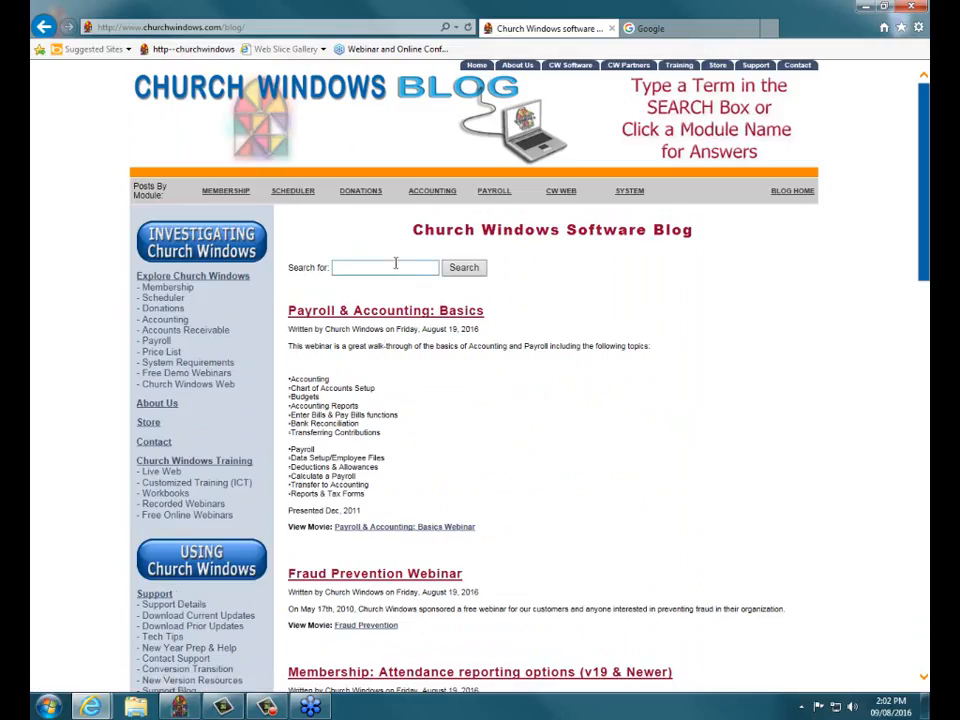
{"action": "left_click", "coordinate": [394, 268]}
{"action": "type", "text": "N"}
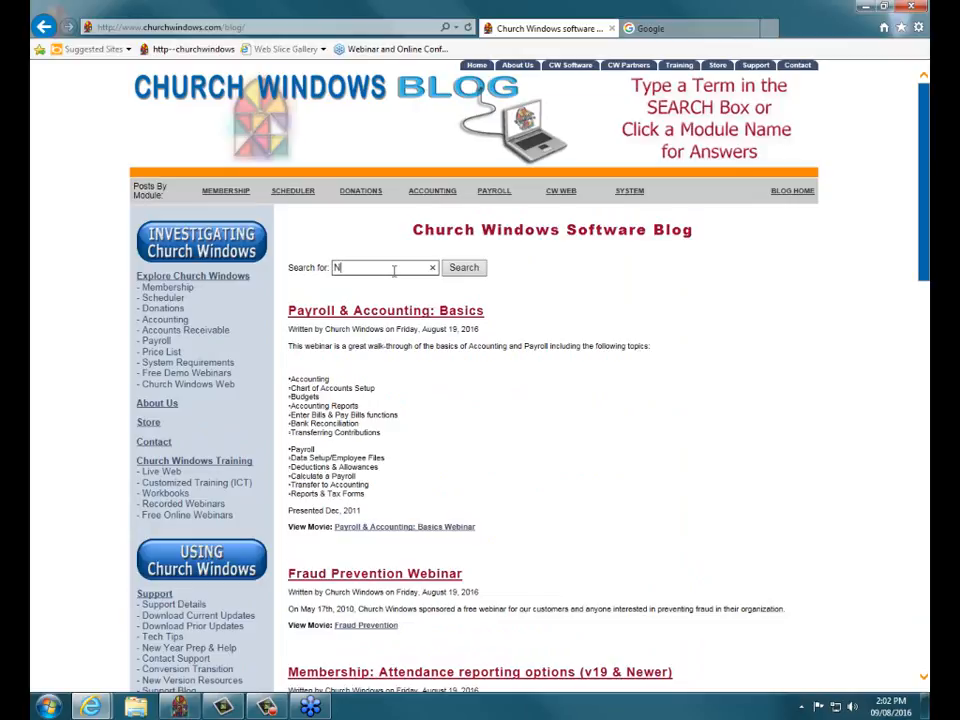
{"action": "type", "text": "SF"}
{"action": "key", "text": "Return"}
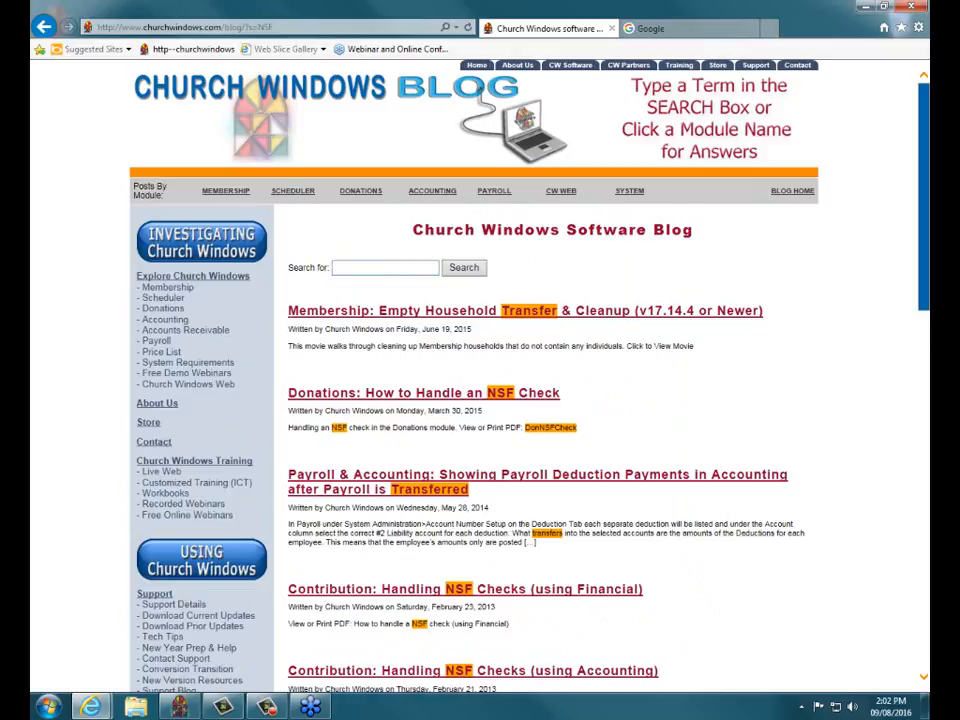
Open the DonNSFCheck guide on handling an NSF check in Donations, read through it, and close the browser
{"action": "scroll", "coordinate": [475, 380], "scroll_direction": "down", "scroll_amount": 2}
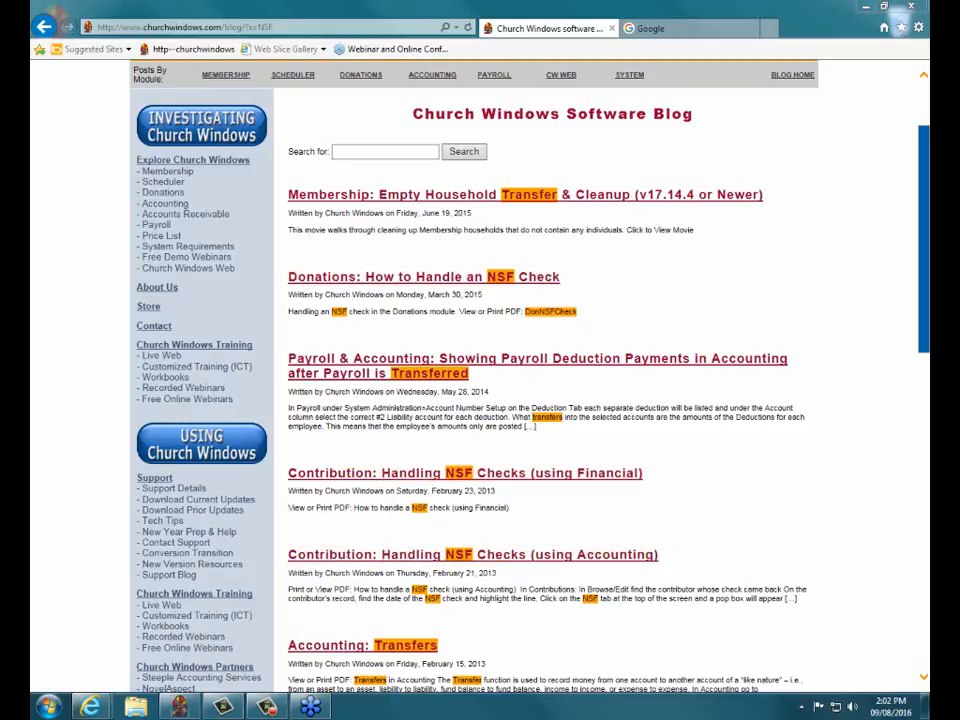
{"action": "left_click", "coordinate": [448, 280]}
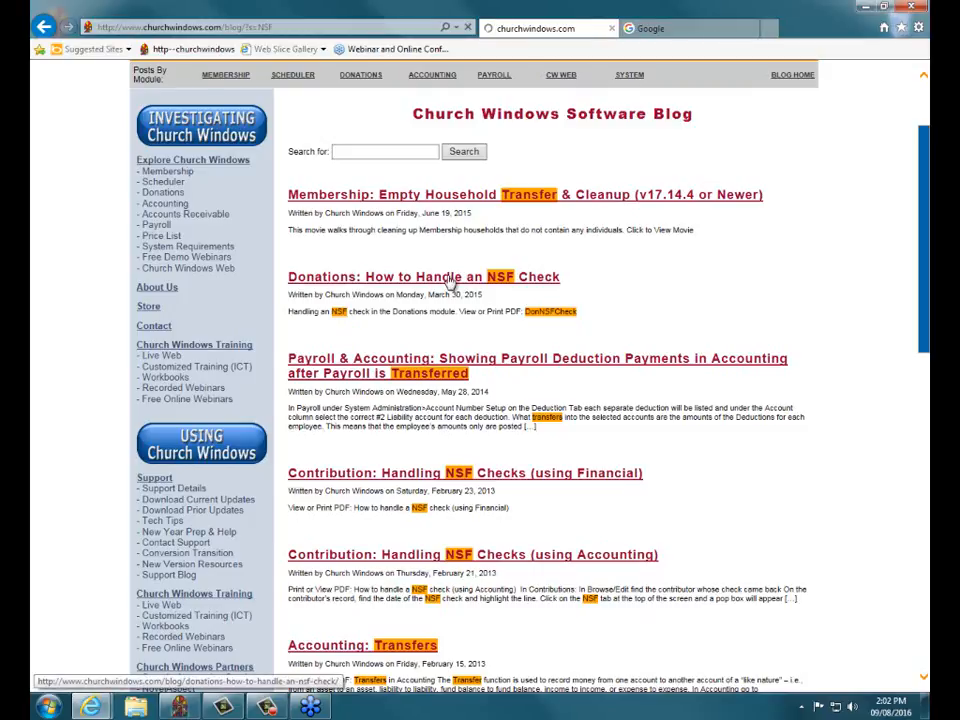
{"action": "left_click", "coordinate": [548, 307]}
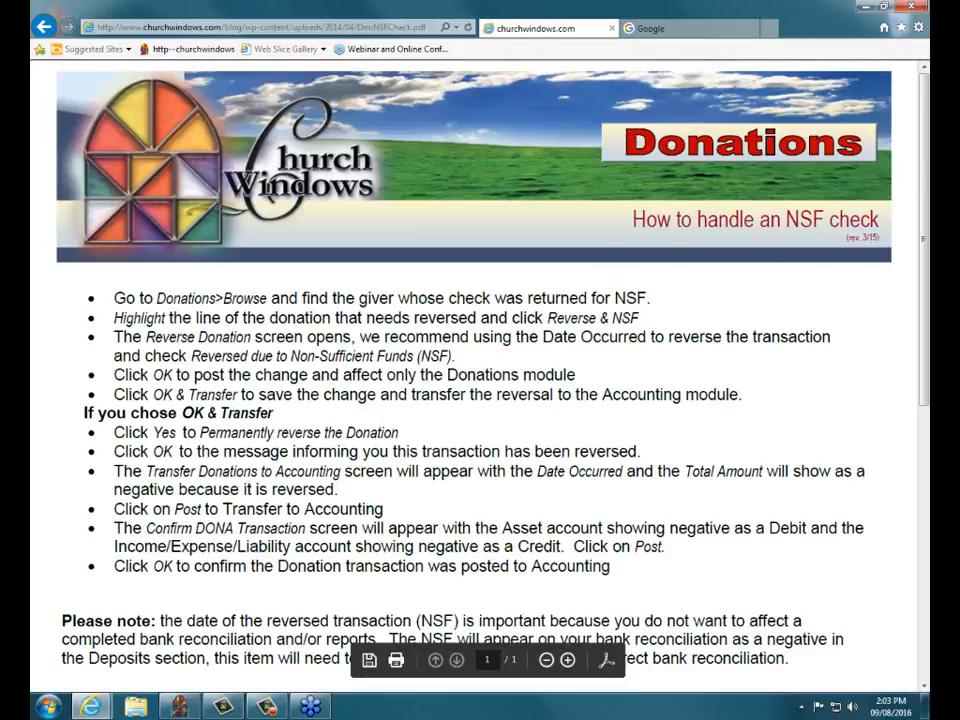
{"action": "scroll", "coordinate": [694, 140], "scroll_direction": "down", "scroll_amount": 2}
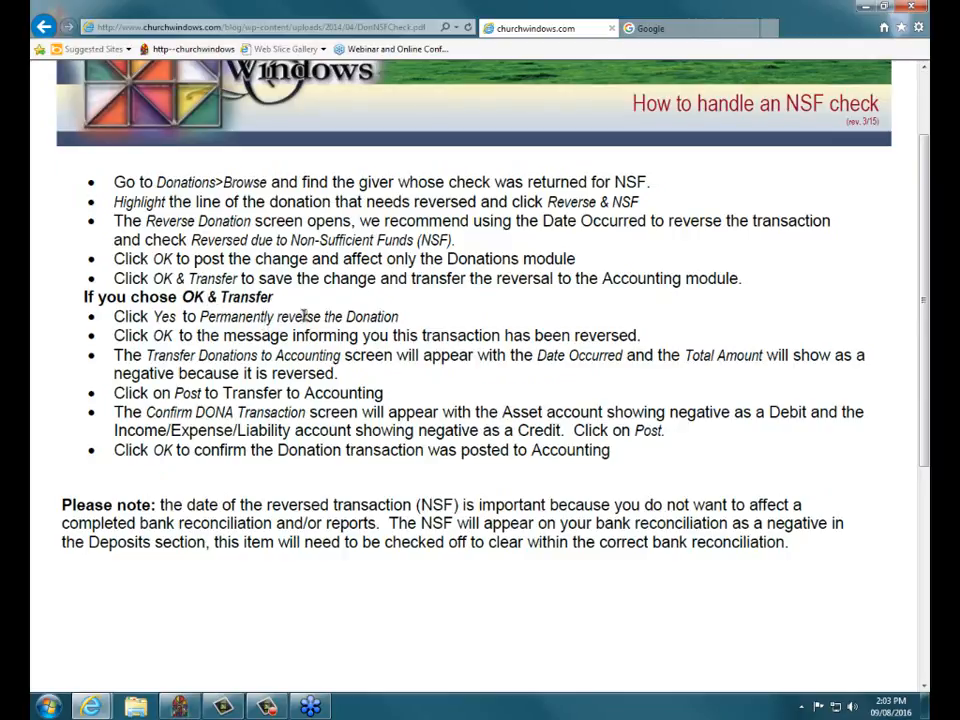
{"action": "left_click", "coordinate": [921, 8]}
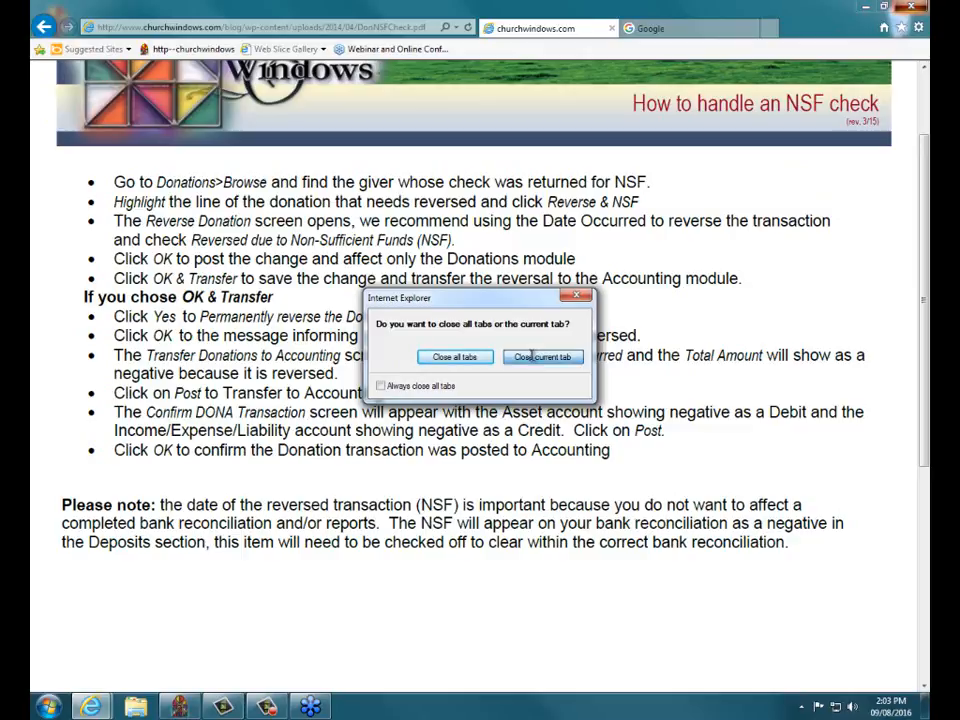
{"action": "left_click", "coordinate": [537, 358]}
{"action": "left_click", "coordinate": [921, 7]}
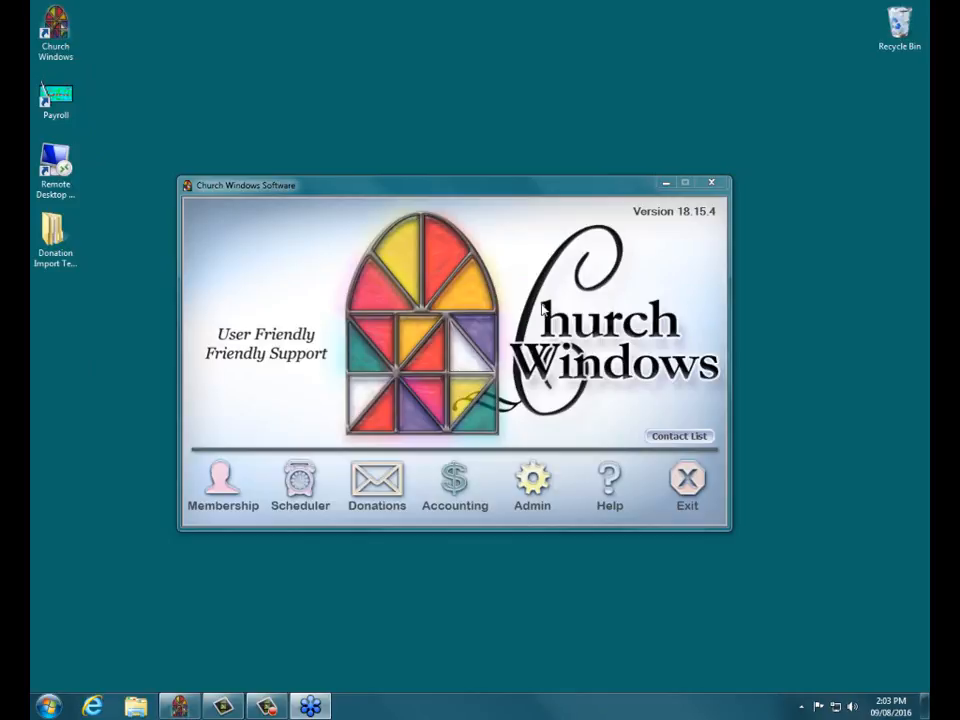
Open the Donations module, examine the 06/26/2016 batch among the posted batches, and close the batch list
{"action": "left_click", "coordinate": [364, 510]}
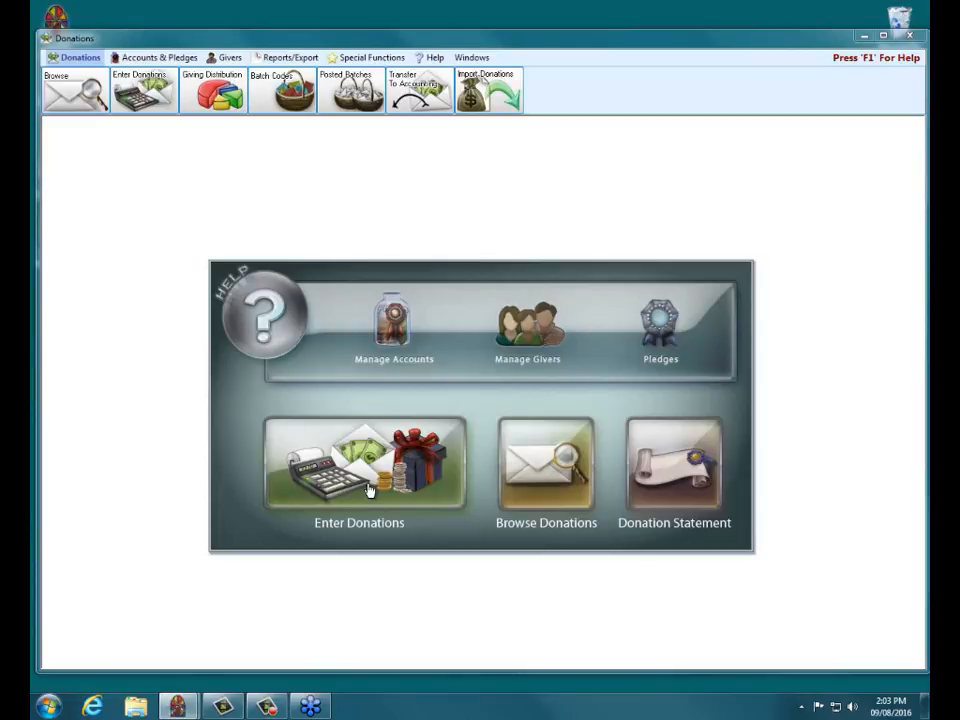
{"action": "left_click", "coordinate": [363, 96]}
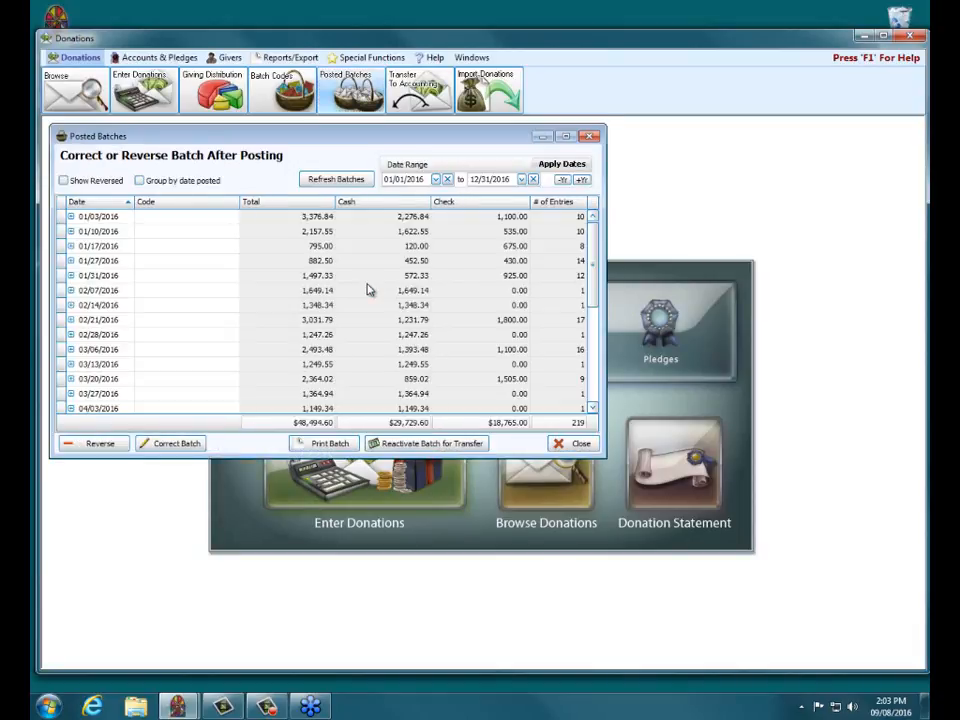
{"action": "left_click_drag", "start_coordinate": [591, 262], "coordinate": [591, 375]}
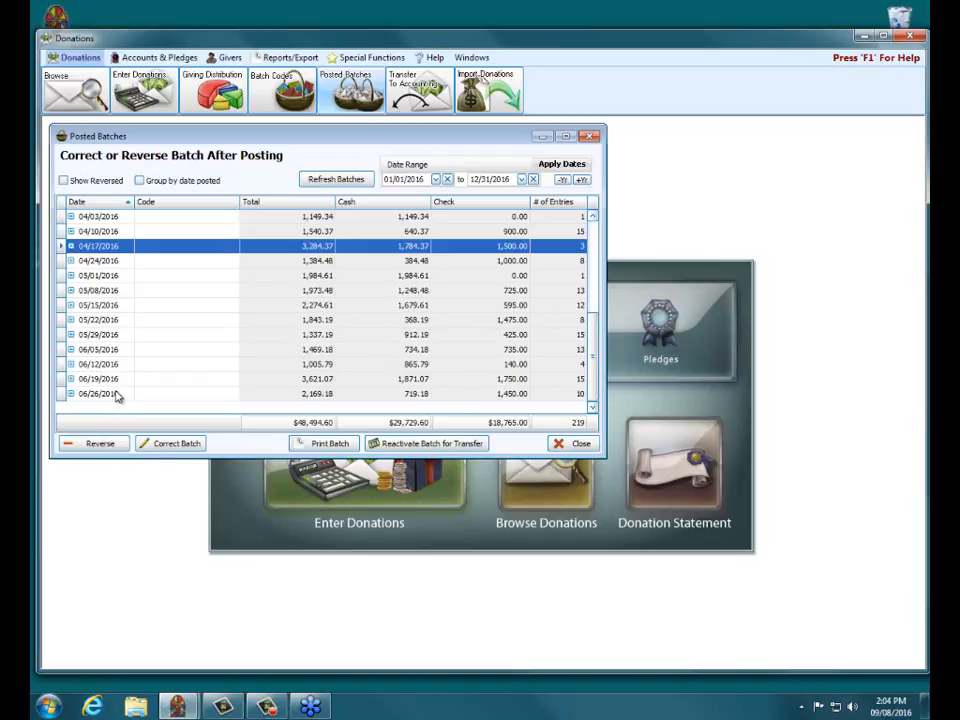
{"action": "left_click", "coordinate": [323, 398]}
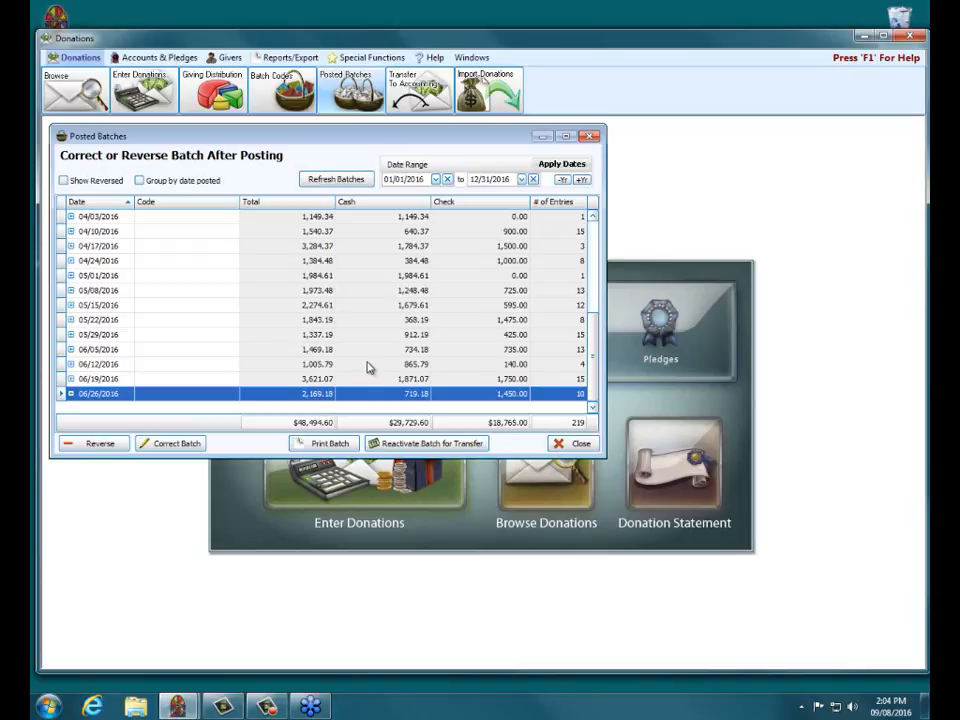
{"action": "left_click", "coordinate": [592, 136]}
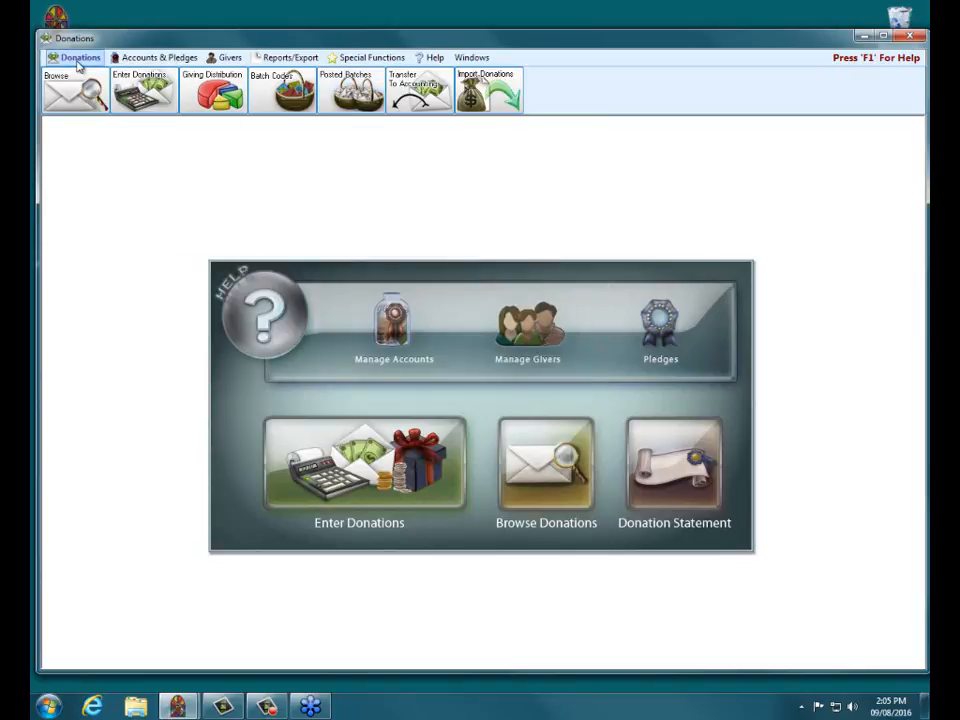
Browse the donations and filter them to a date occurred from 06/26/2016 to 06/26/2016
{"action": "left_click", "coordinate": [60, 88]}
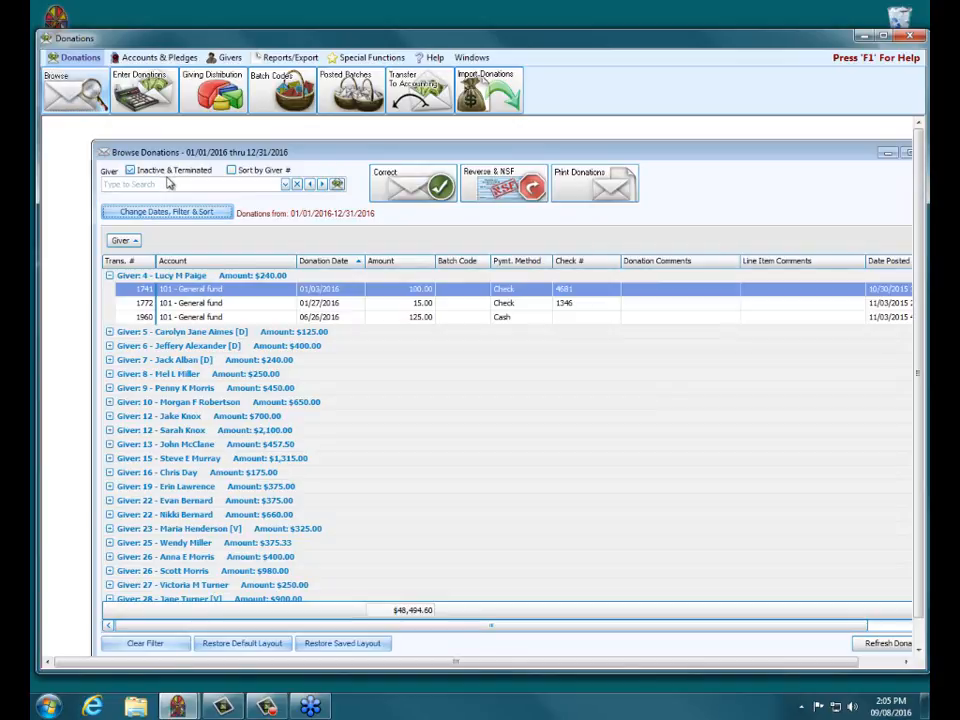
{"action": "left_click", "coordinate": [170, 183]}
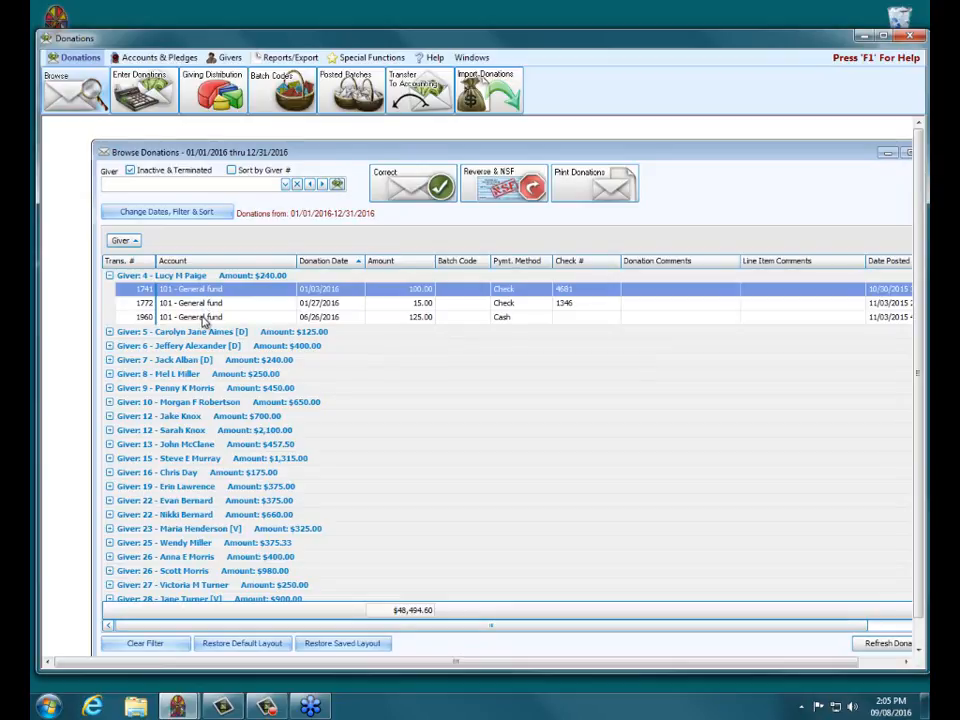
{"action": "left_click", "coordinate": [485, 318]}
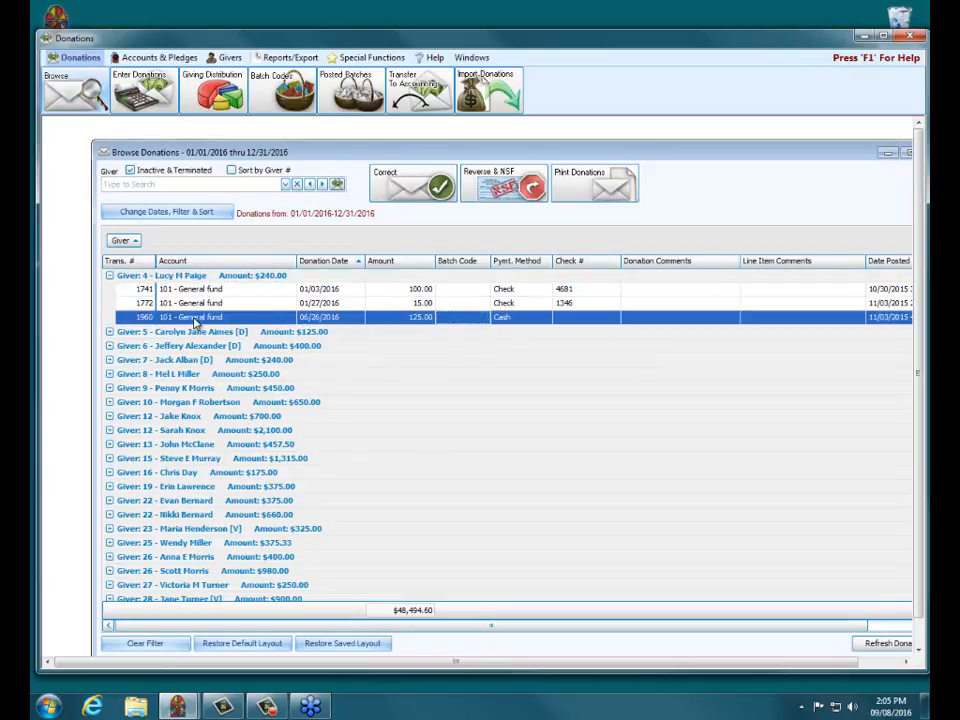
{"action": "left_click", "coordinate": [110, 275]}
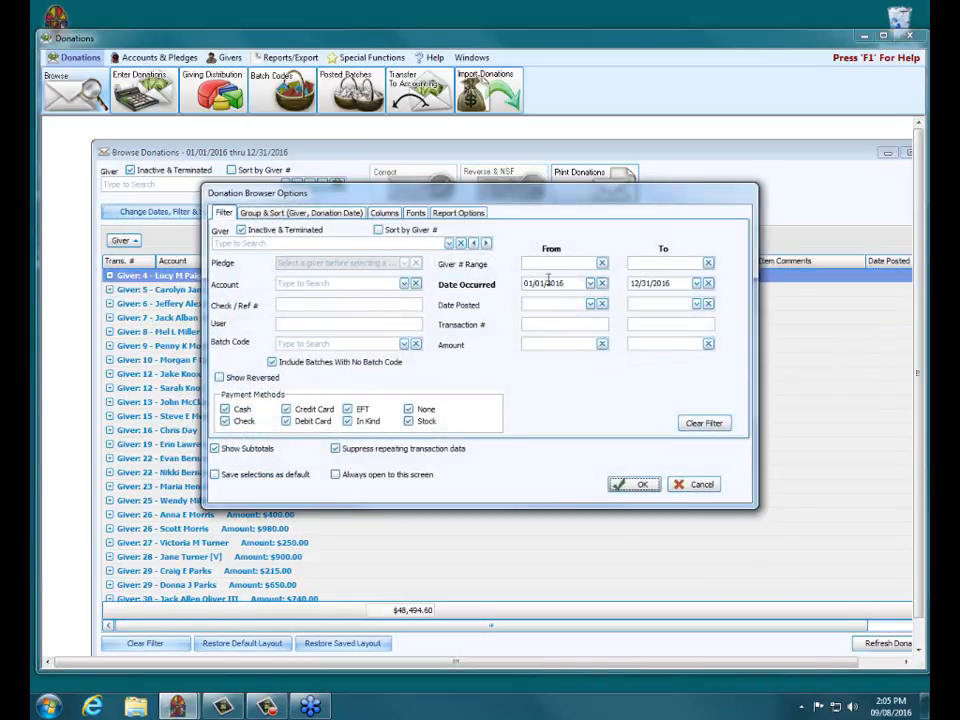
{"action": "left_click", "coordinate": [525, 283]}
{"action": "type", "text": "0626"}
{"action": "left_click", "coordinate": [641, 283]}
{"action": "type", "text": "0626"}
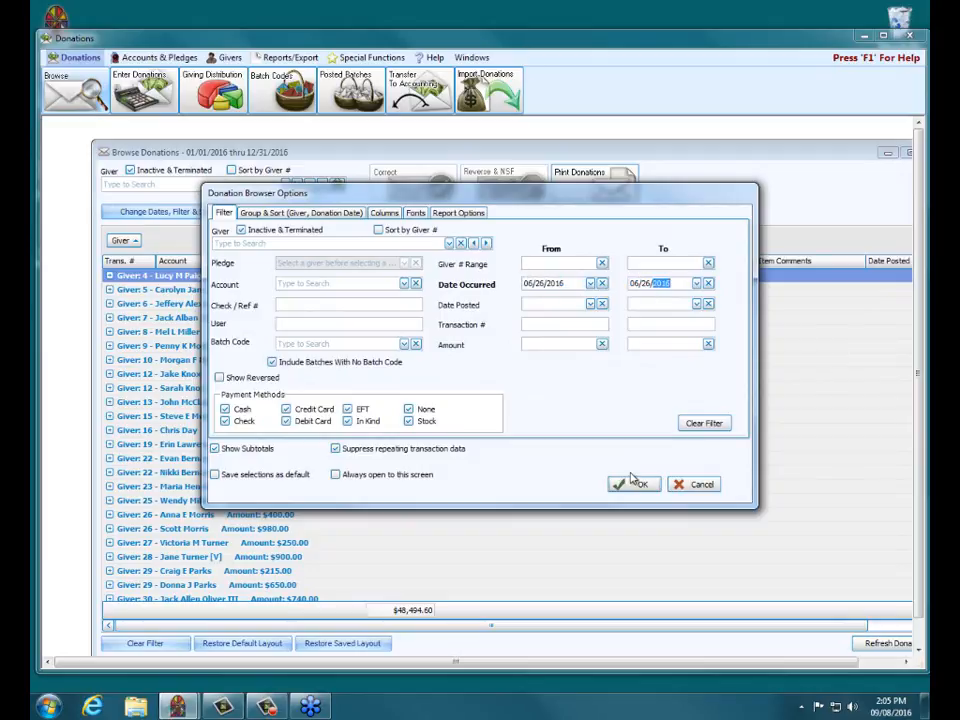
{"action": "left_click", "coordinate": [628, 484]}
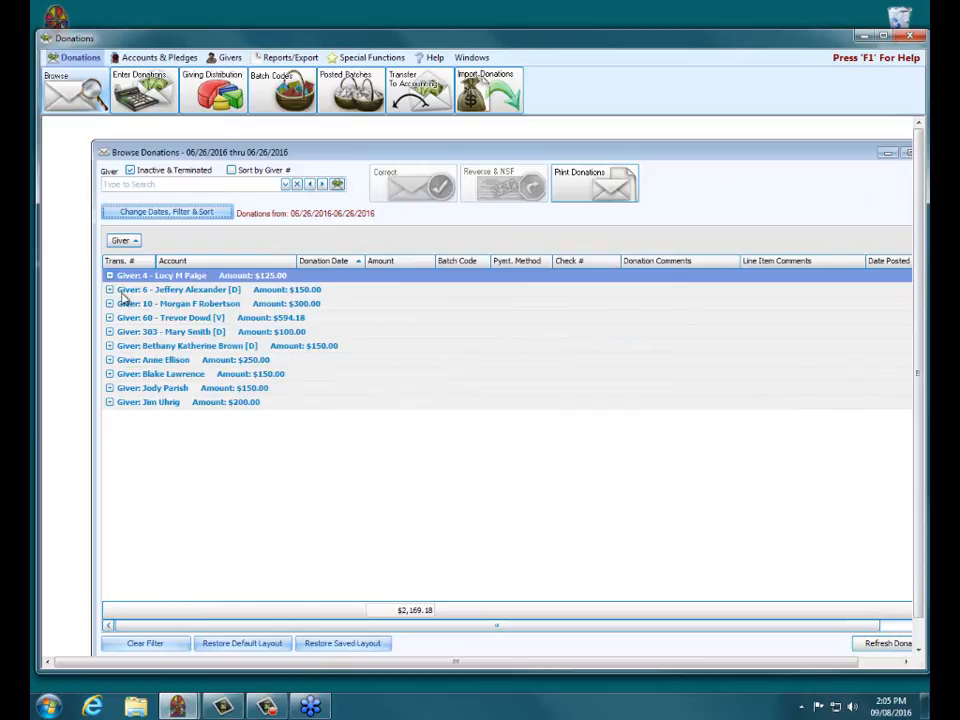
Start reversing the 150.00 Christmas check donation of 06/26/2016 and enter the donation comment "Checked returned by bank."
{"action": "left_click", "coordinate": [110, 290]}
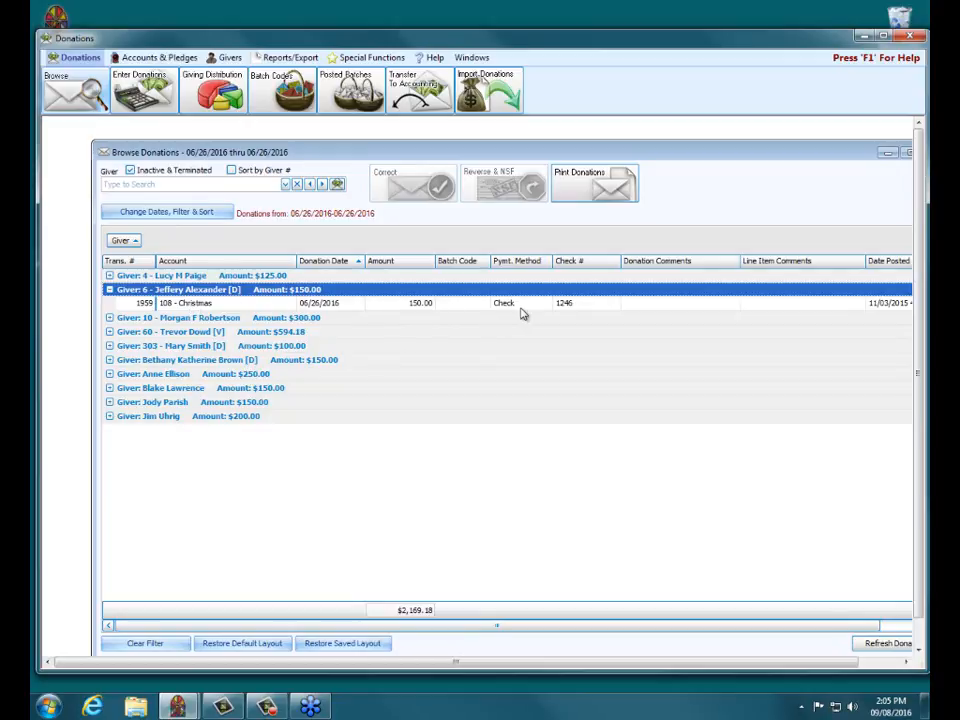
{"action": "left_click", "coordinate": [257, 305]}
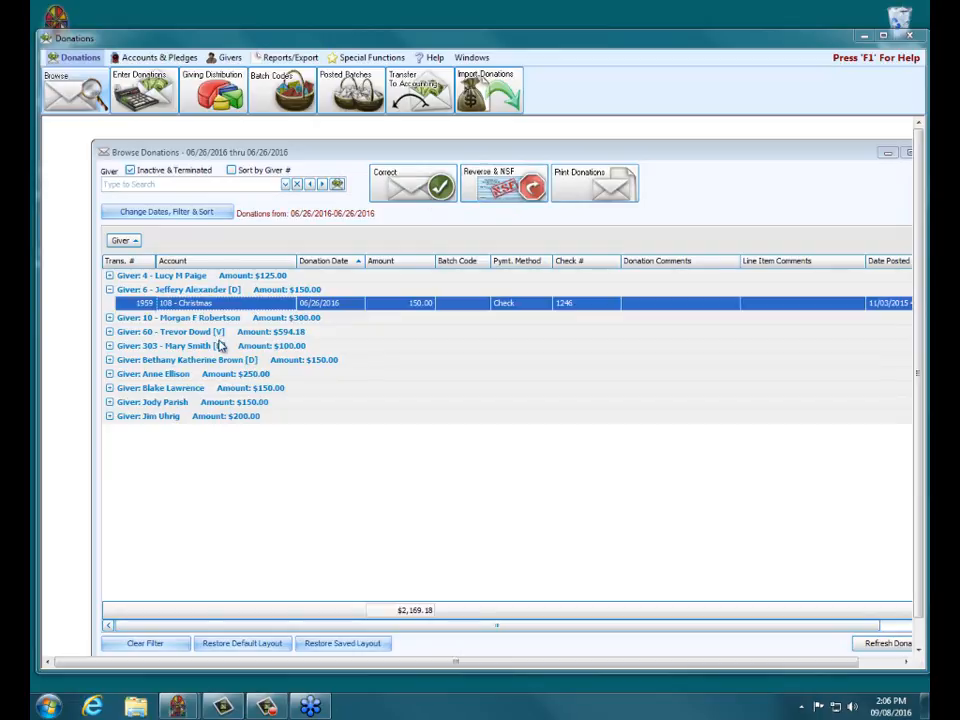
{"action": "left_click", "coordinate": [490, 190]}
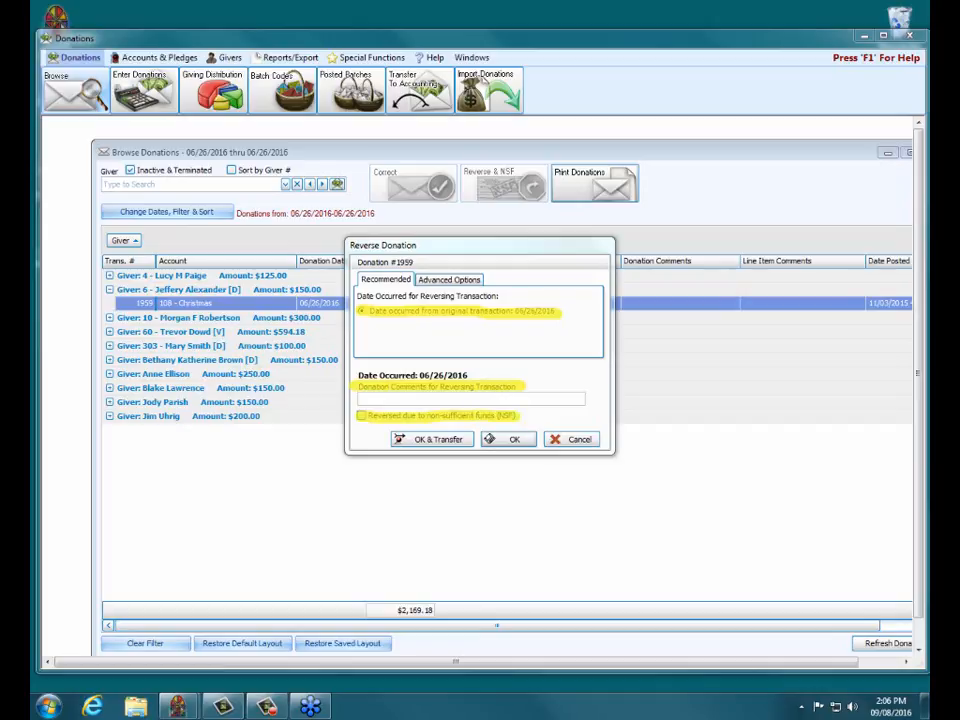
{"action": "left_click", "coordinate": [404, 398]}
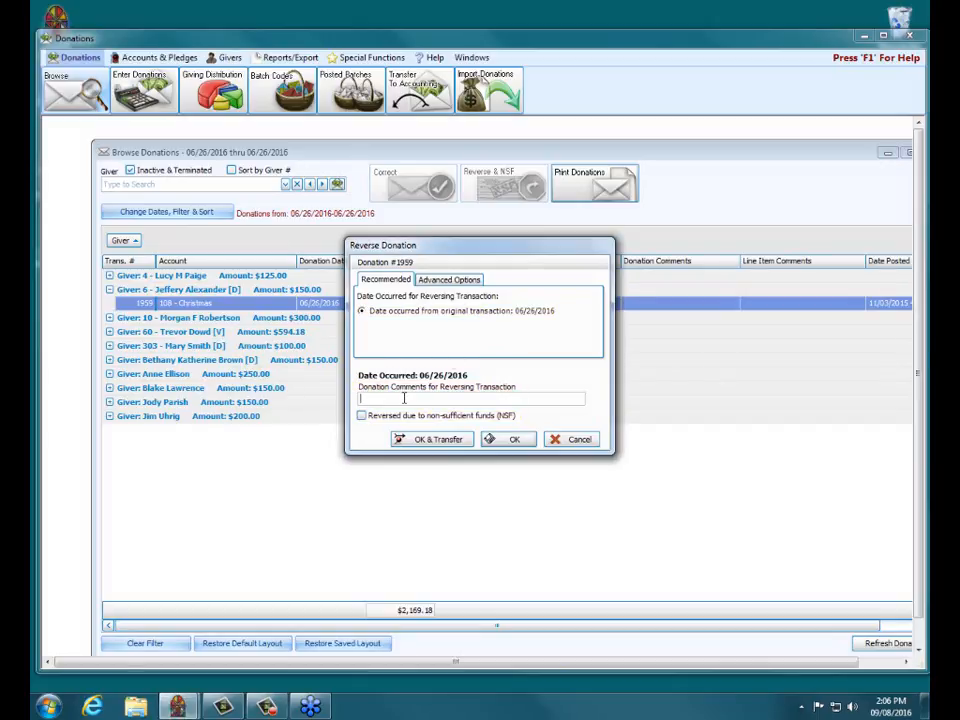
{"action": "type", "text": "Checked returned by bank."}
Mark the reversal as due to non-sufficient funds (NSF) and permanently reverse the donation using OK & Transfer
{"action": "left_click", "coordinate": [363, 416]}
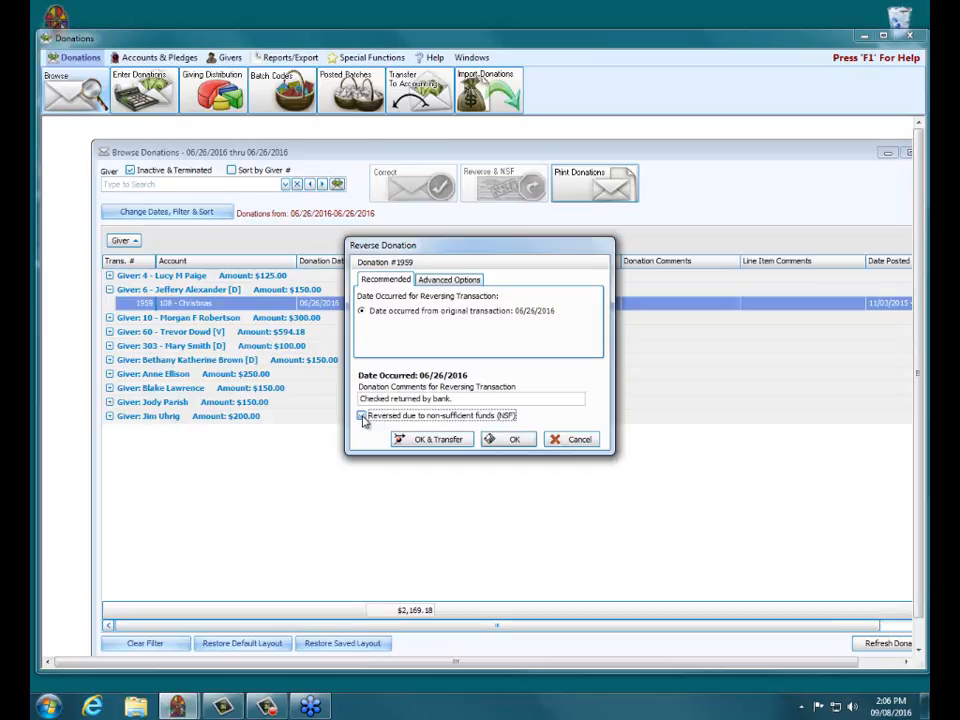
{"action": "left_click", "coordinate": [363, 417]}
{"action": "left_click", "coordinate": [435, 415]}
{"action": "left_click", "coordinate": [440, 440]}
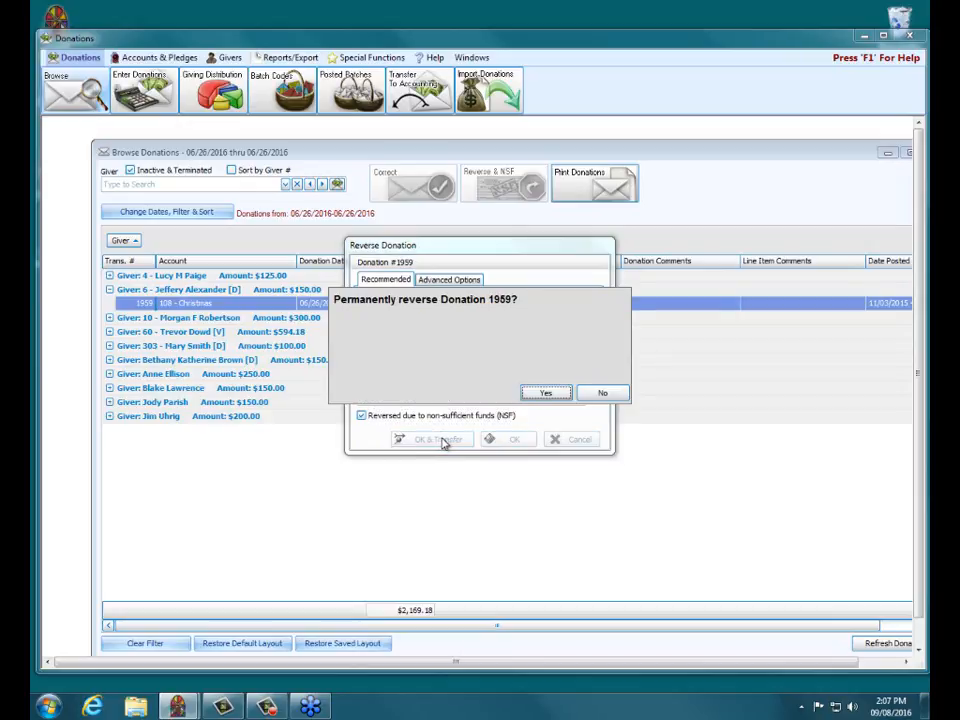
{"action": "left_click", "coordinate": [553, 397]}
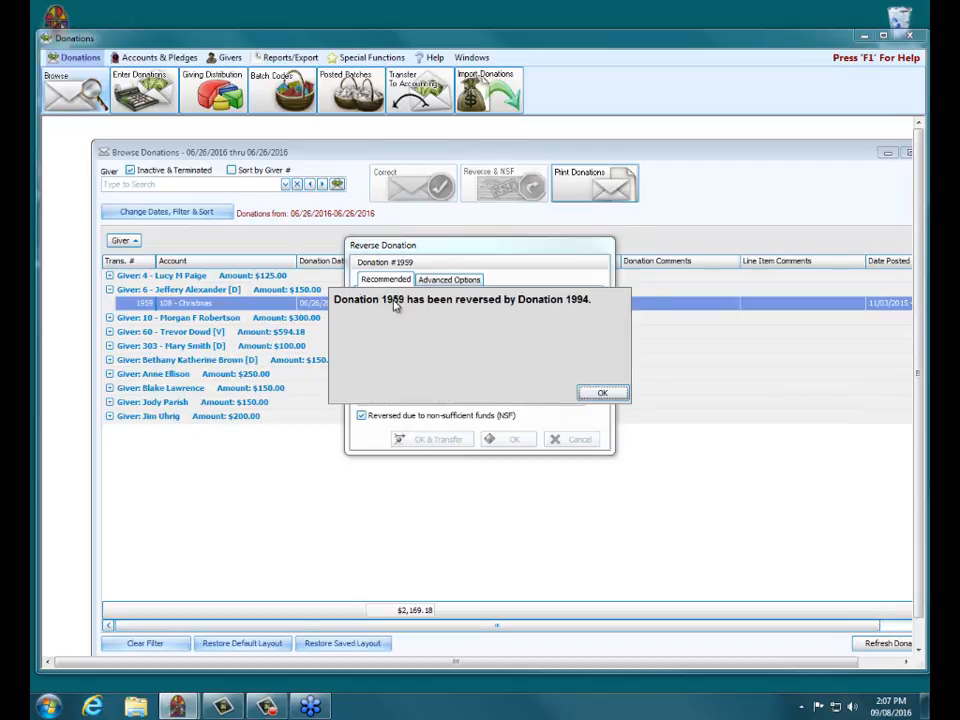
{"action": "left_click", "coordinate": [604, 393]}
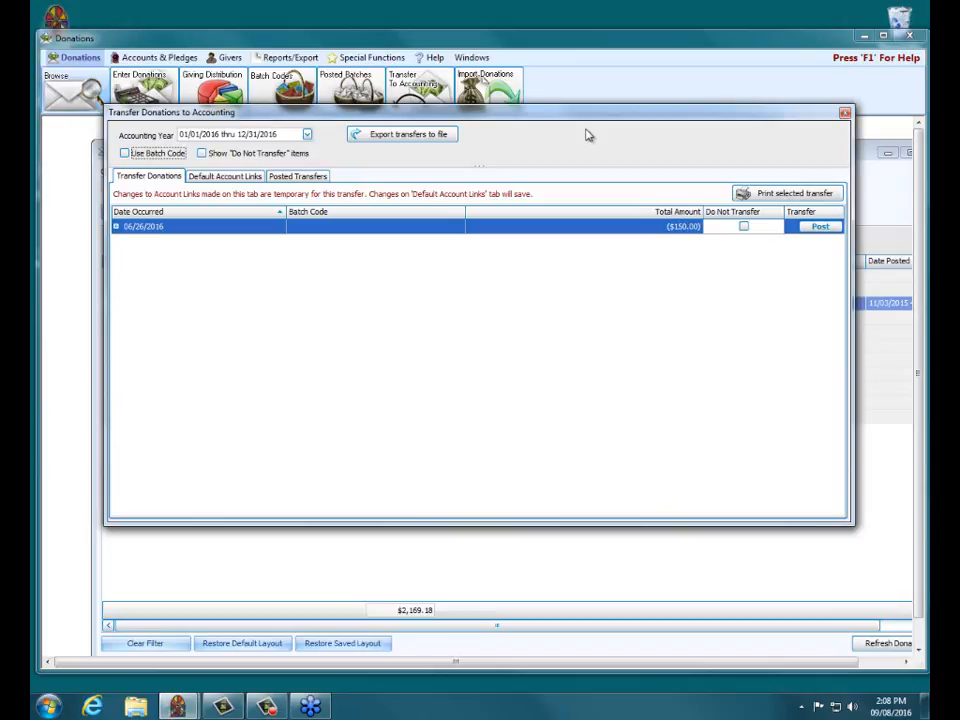
Mark the 06/26/2016 reversal as Do Not Transfer, and temporarily show the "Do Not Transfer" items to check it
{"action": "left_click", "coordinate": [744, 227]}
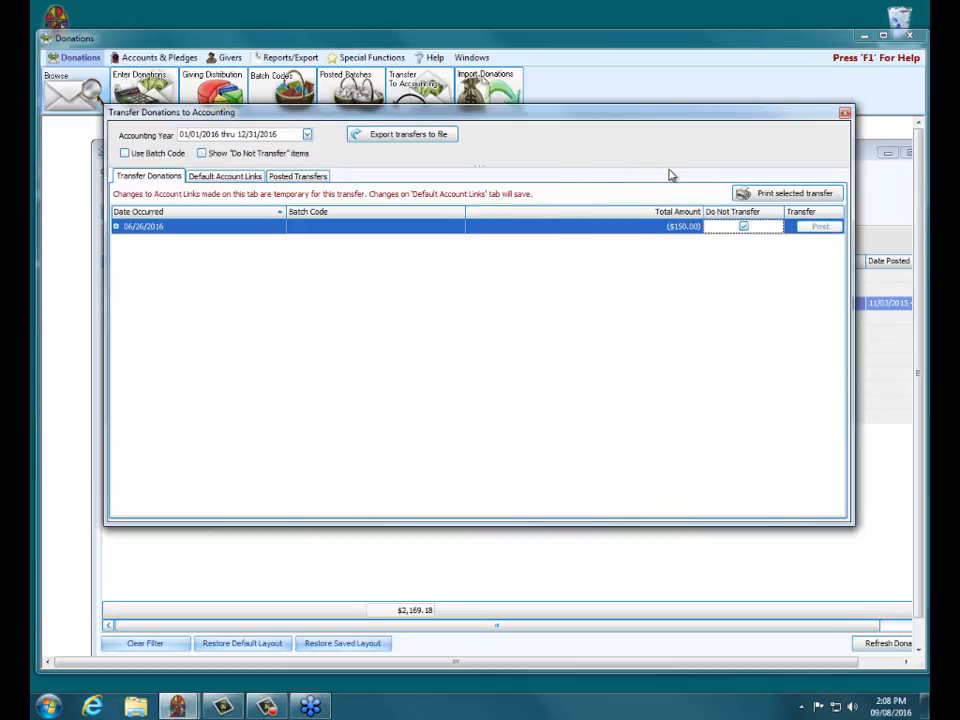
{"action": "left_click", "coordinate": [300, 177]}
{"action": "left_click", "coordinate": [146, 177]}
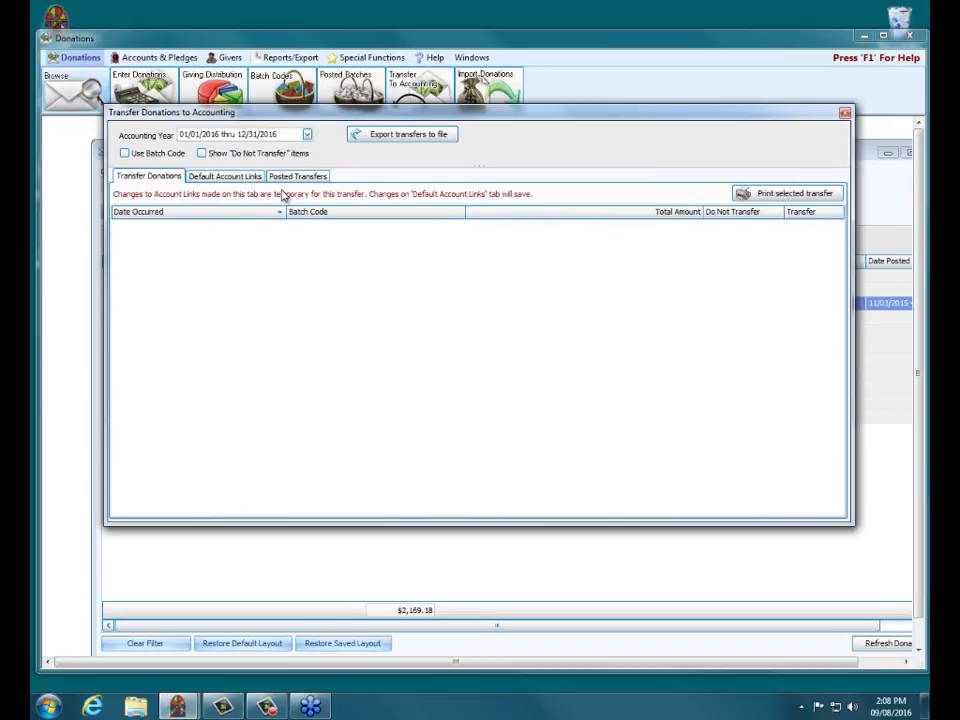
{"action": "left_click", "coordinate": [204, 154]}
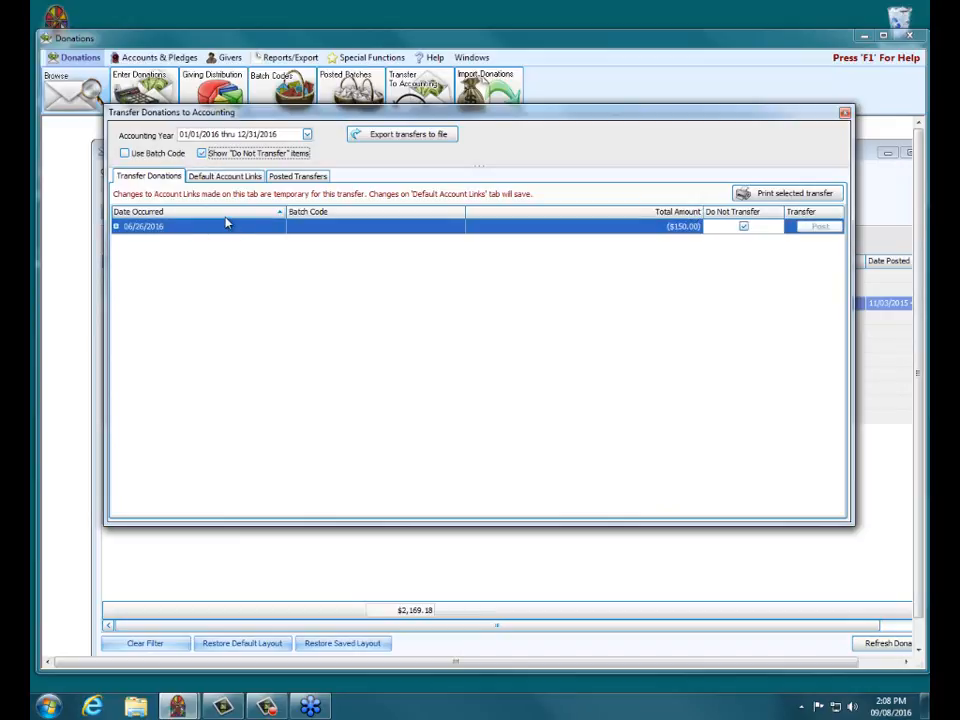
{"action": "left_click", "coordinate": [203, 154]}
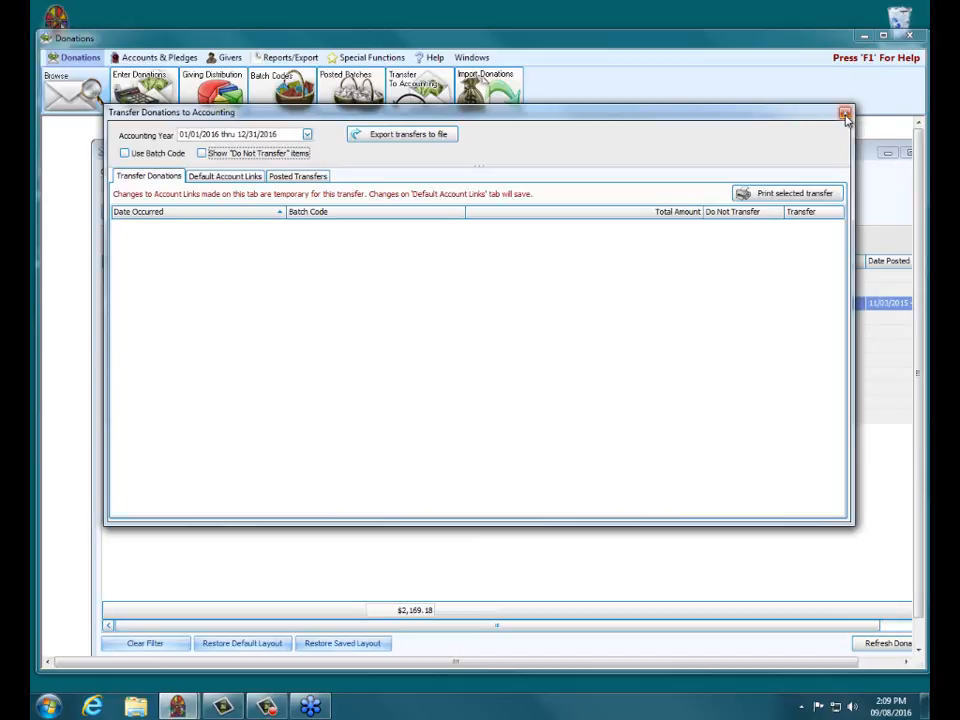
Look over the posted transfers, then show the "Do Not Transfer" items and examine the debited and credited accounts of the 06/26/2016 reversal
{"action": "left_click", "coordinate": [293, 177]}
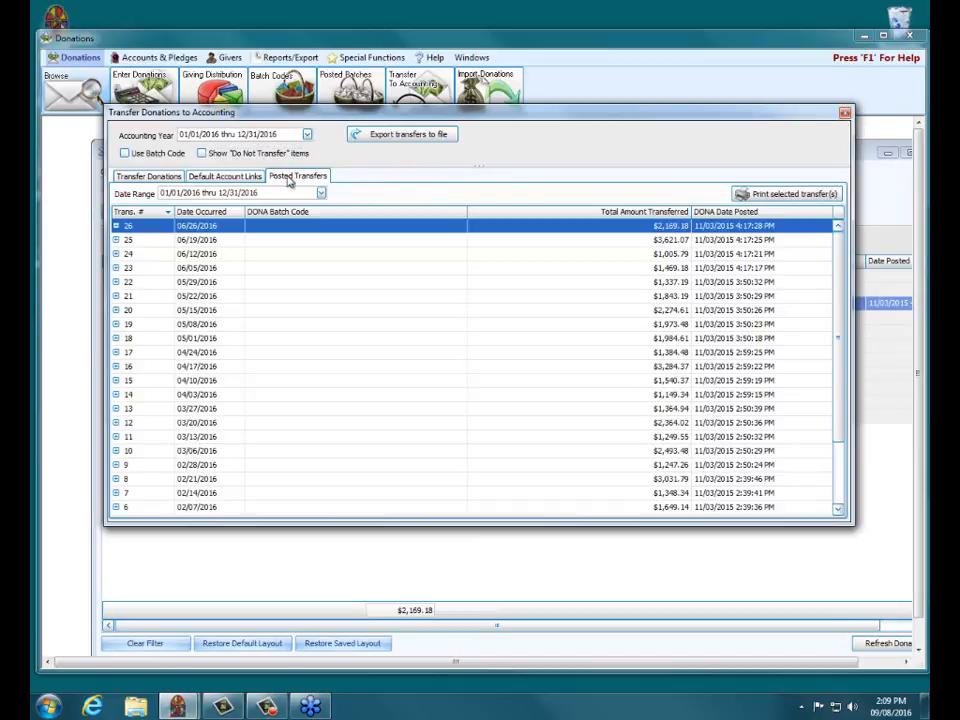
{"action": "left_click", "coordinate": [148, 176]}
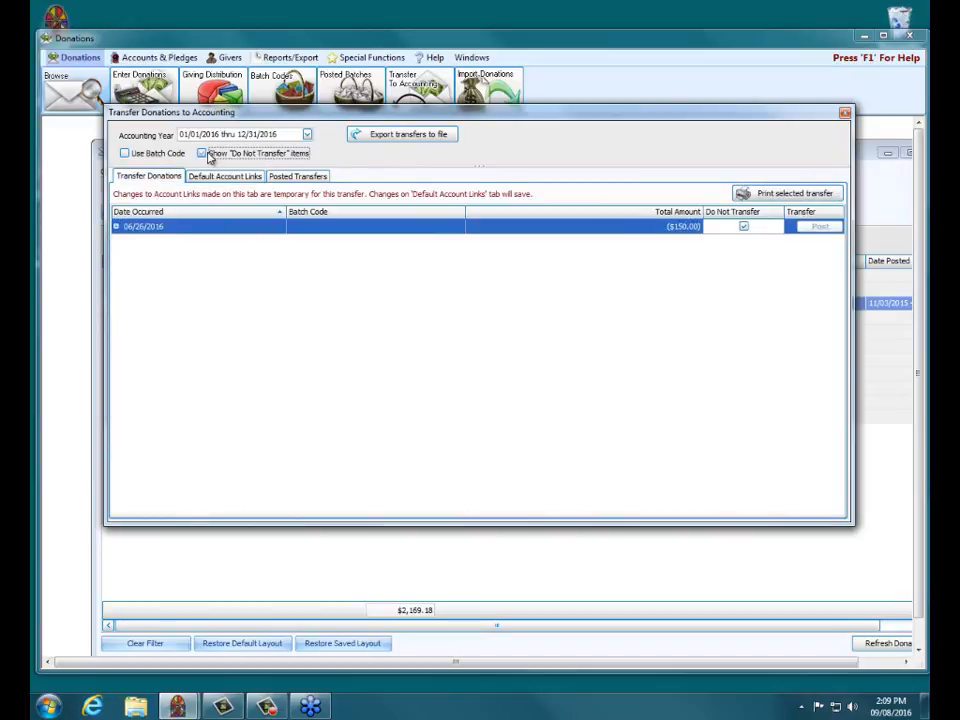
{"action": "left_click", "coordinate": [209, 155]}
{"action": "left_click", "coordinate": [116, 226]}
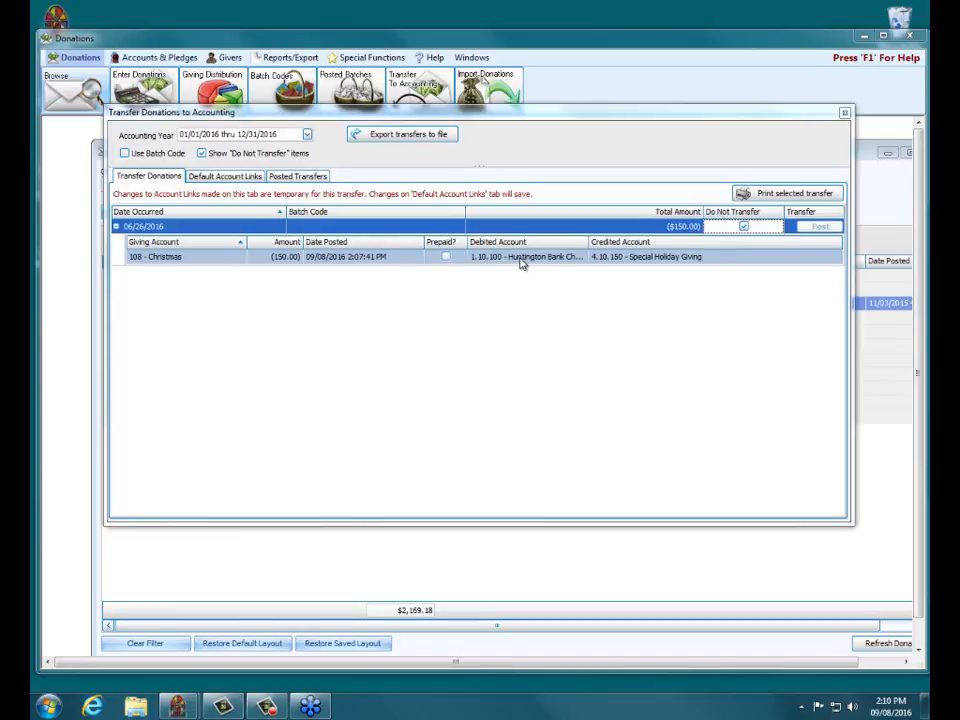
Close the donation transfer, the donations list and the Donations module, and open the Accounting module
{"action": "left_click", "coordinate": [845, 113]}
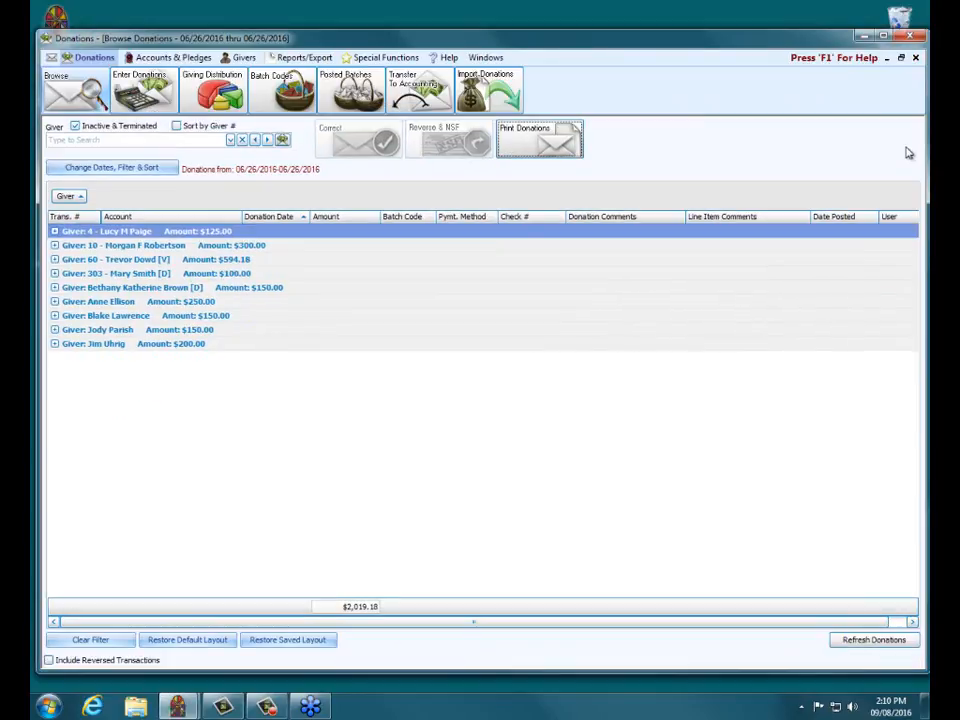
{"action": "left_click", "coordinate": [906, 152]}
{"action": "left_click", "coordinate": [916, 58]}
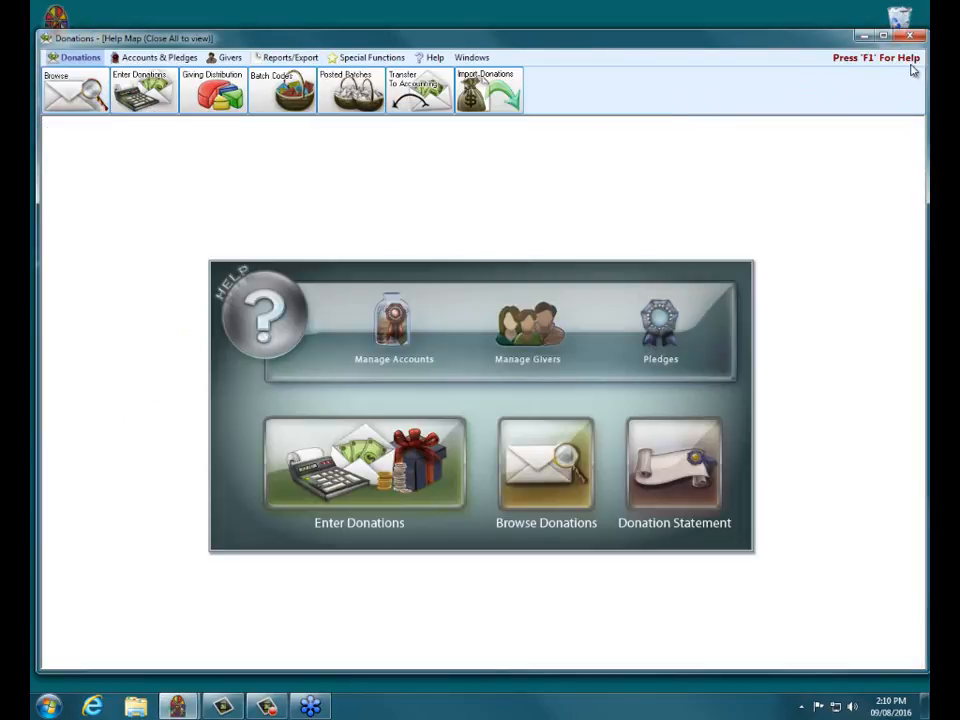
{"action": "left_click", "coordinate": [913, 43]}
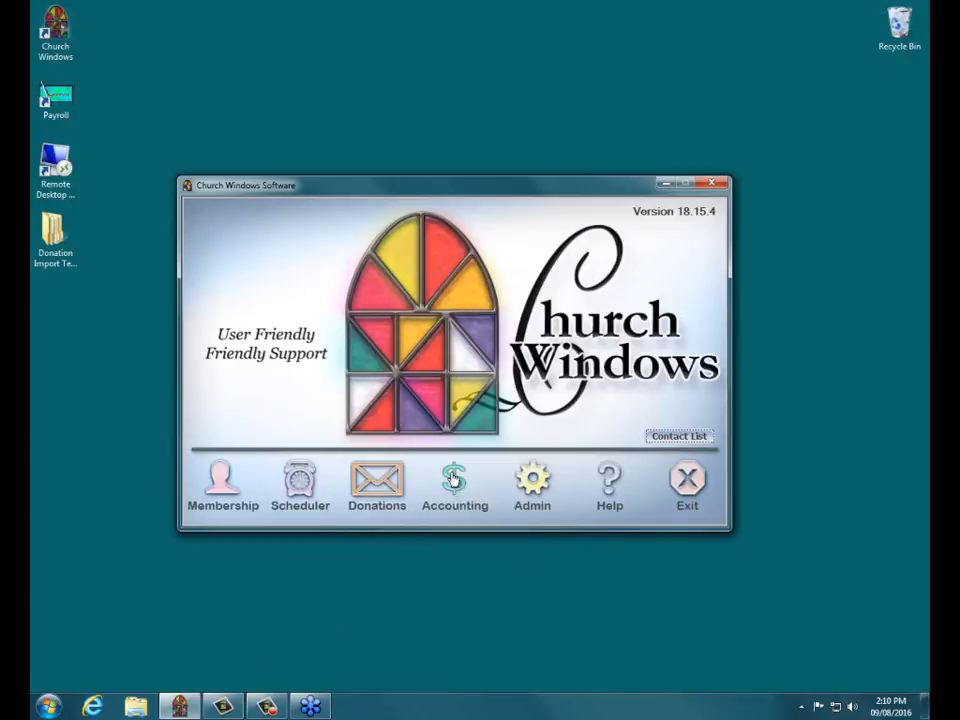
{"action": "left_click", "coordinate": [454, 476]}
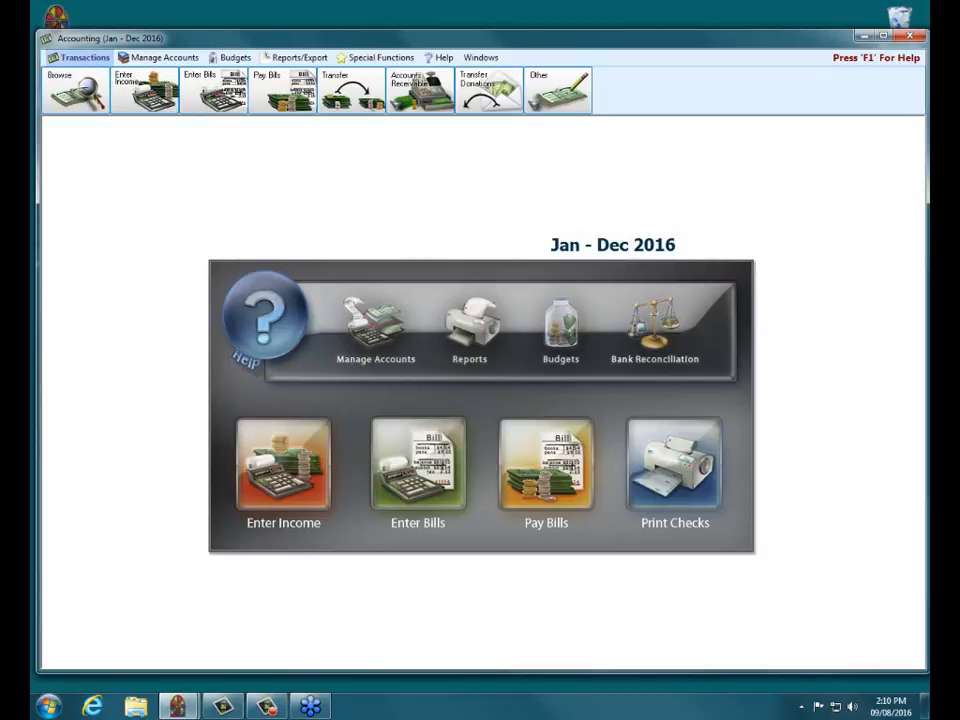
Start an asset adjustment (Deposit Correction, NSF's) with Huntington Bank Checking as the asset to adjust
{"action": "left_click", "coordinate": [555, 100]}
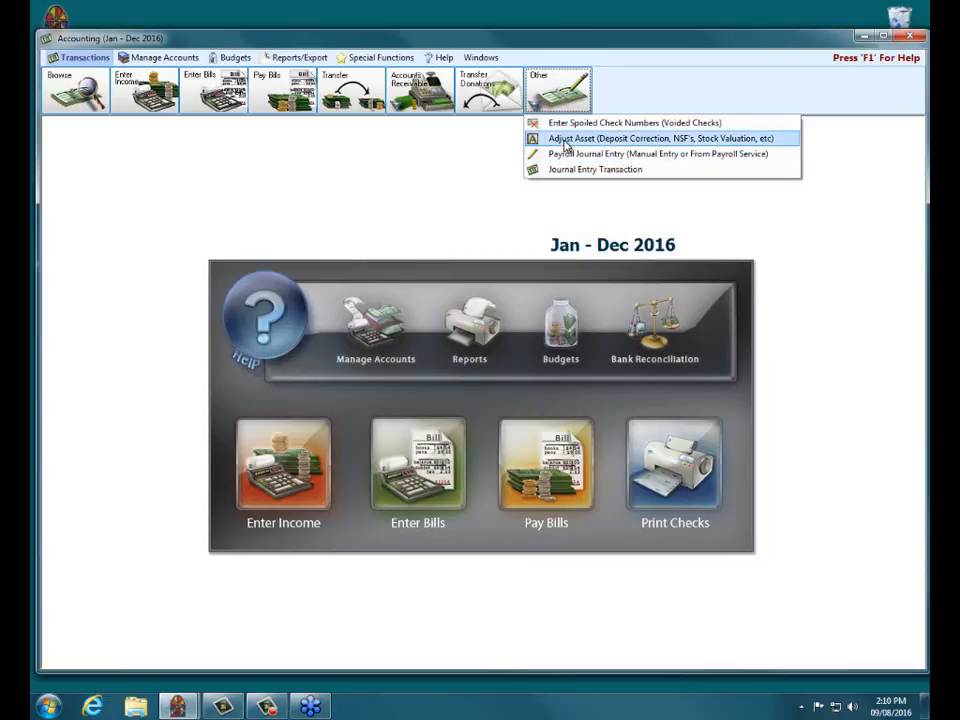
{"action": "left_click", "coordinate": [564, 139]}
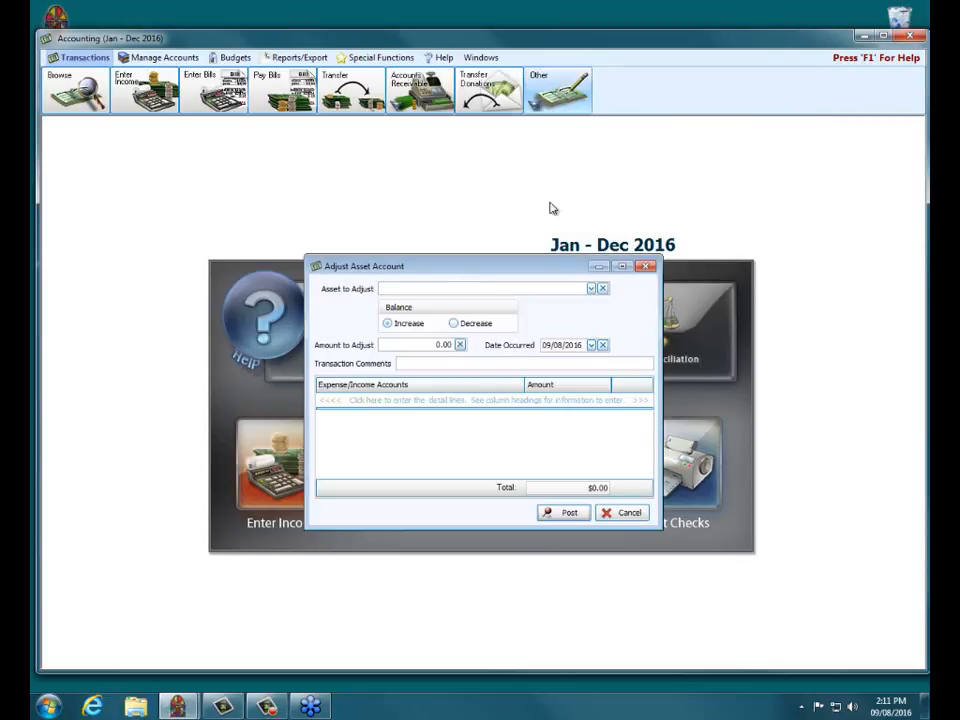
{"action": "type", "text": "hin"}
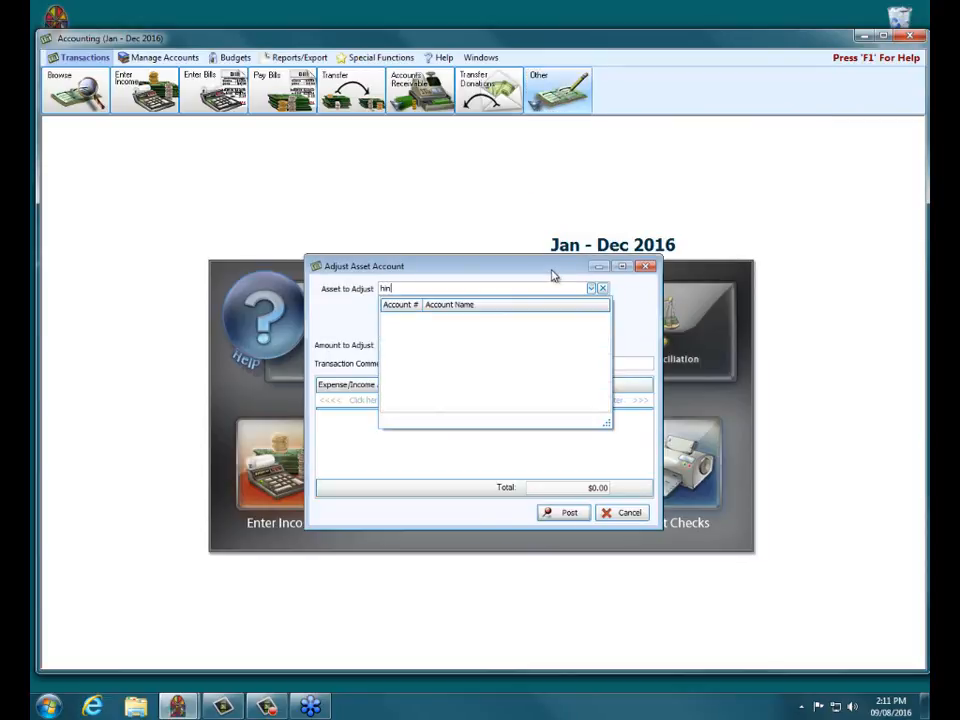
{"action": "key", "text": "BackSpace"}
{"action": "key", "text": "BackSpace"}
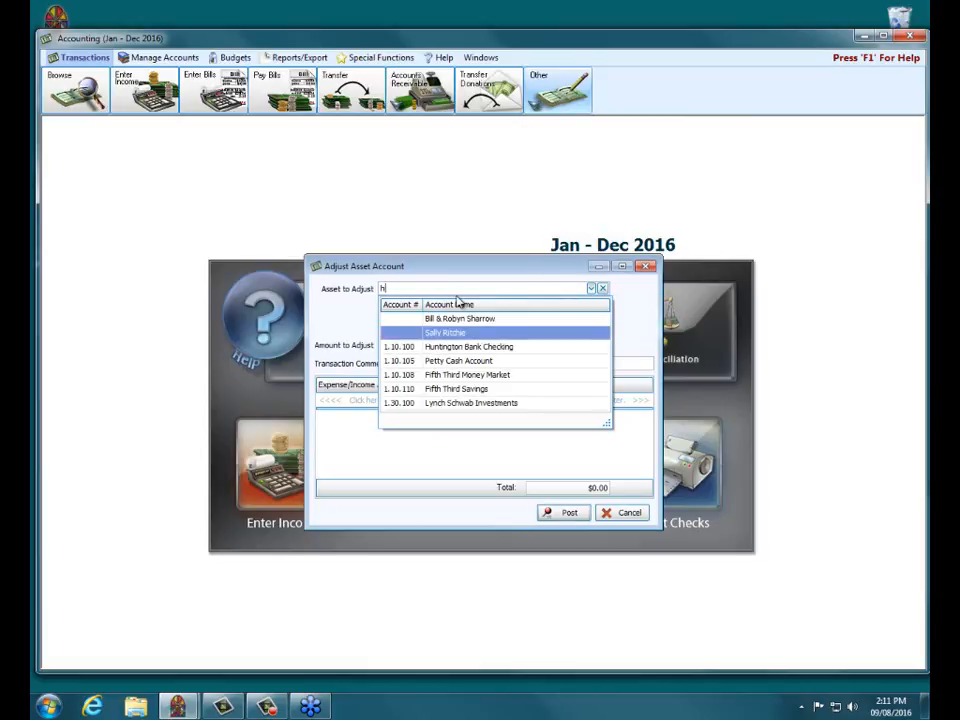
{"action": "type", "text": "un"}
{"action": "left_click", "coordinate": [452, 317]}
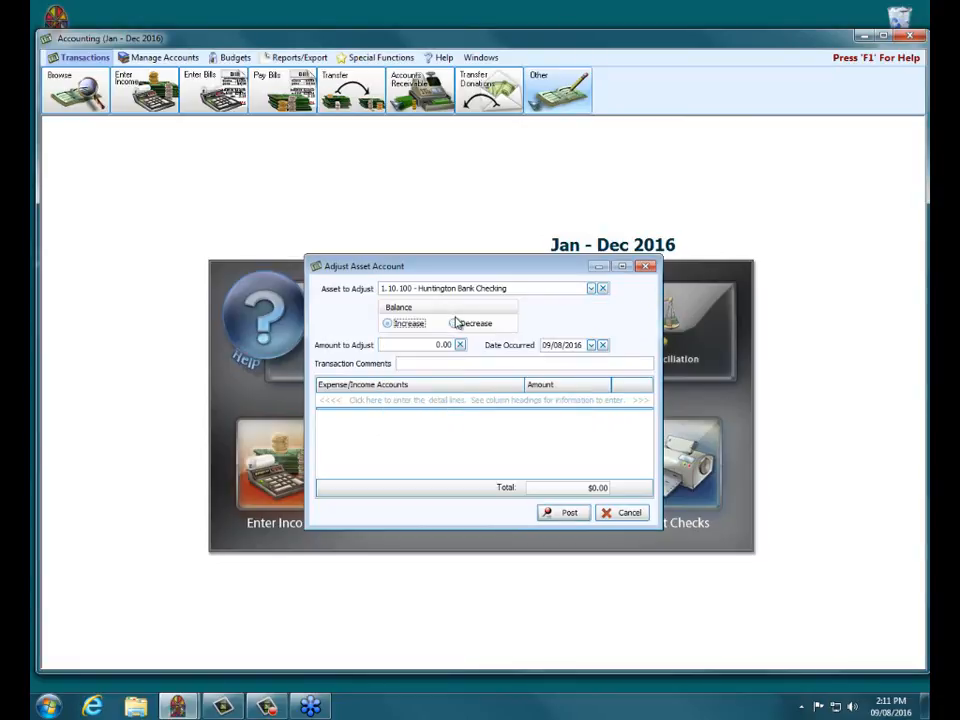
Make the adjustment a balance decrease of 165.00 with the date occurred set to 07/01/2016
{"action": "left_click", "coordinate": [453, 325]}
{"action": "key", "text": "Tab"}
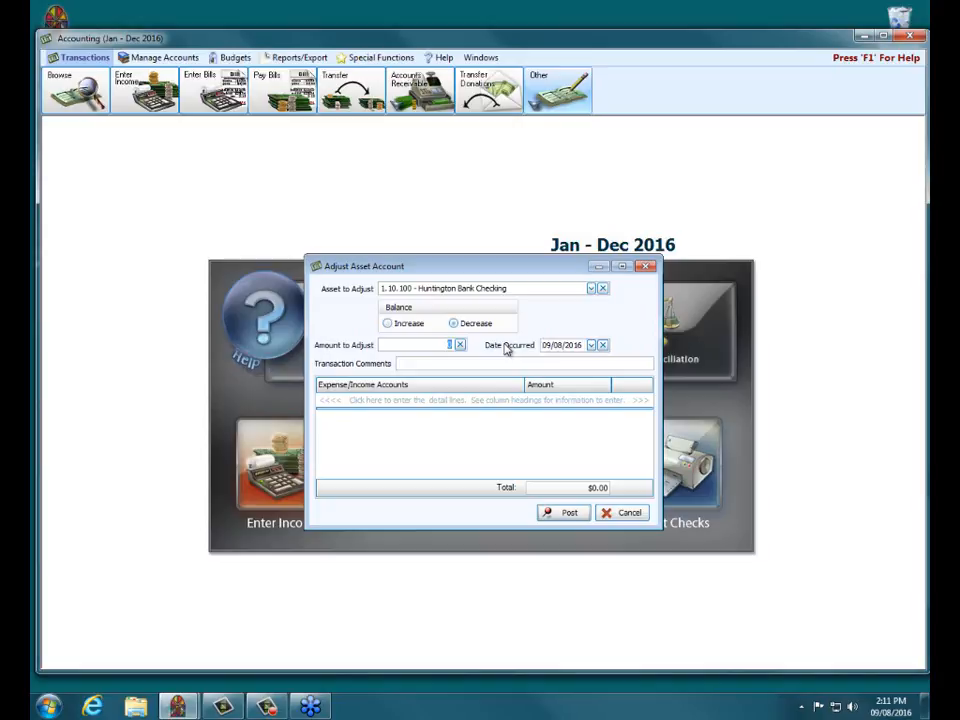
{"action": "type", "text": "165.00"}
{"action": "left_click", "coordinate": [591, 345]}
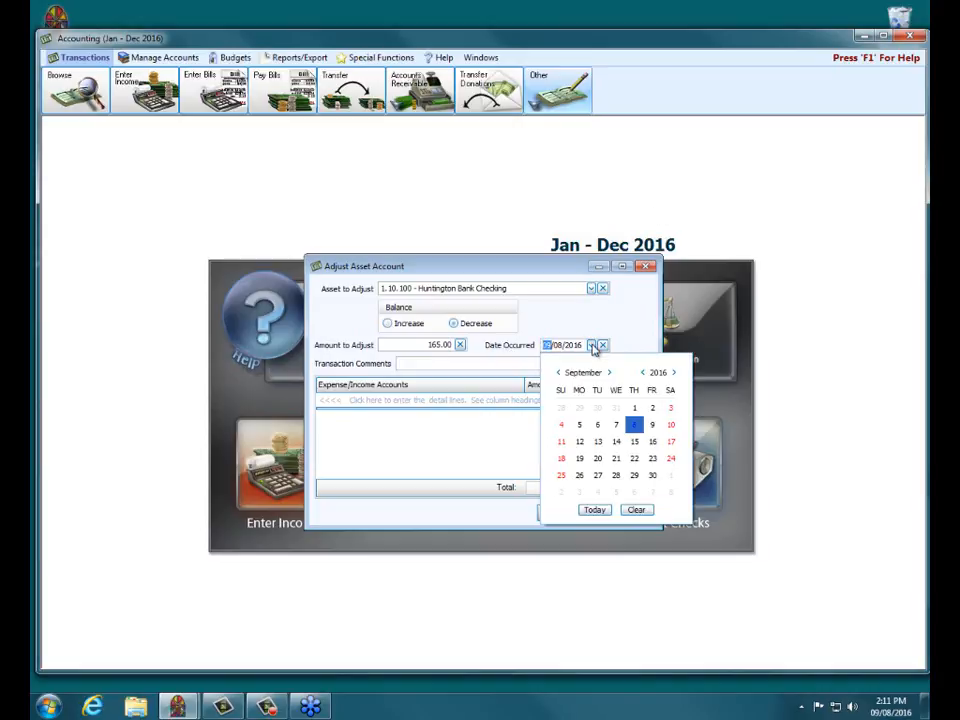
{"action": "left_click", "coordinate": [558, 372]}
{"action": "left_click", "coordinate": [558, 372]}
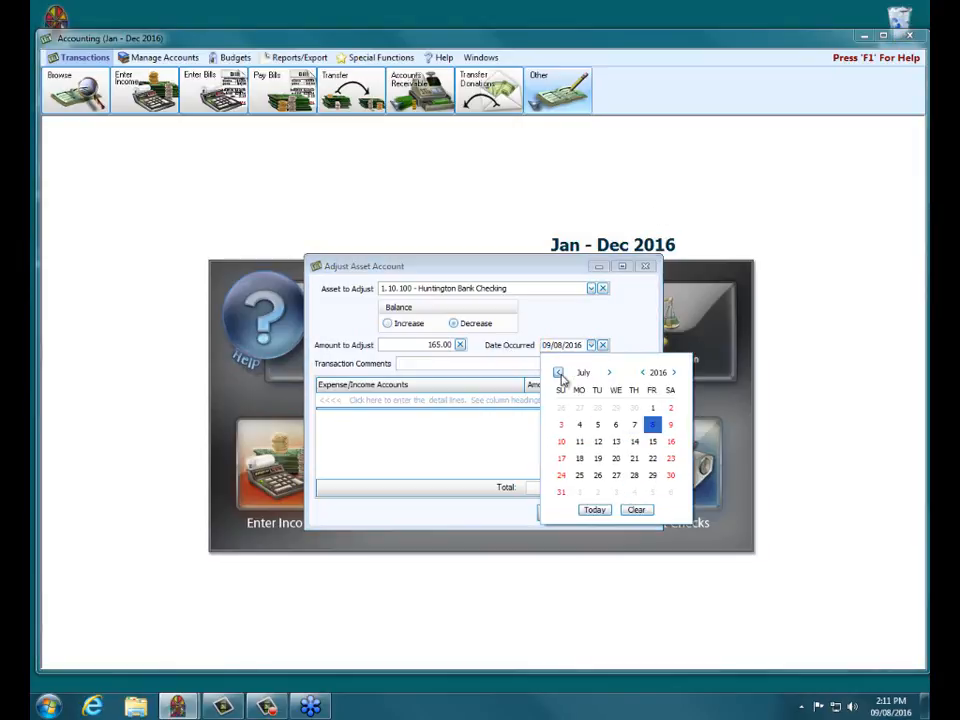
{"action": "left_click", "coordinate": [653, 411]}
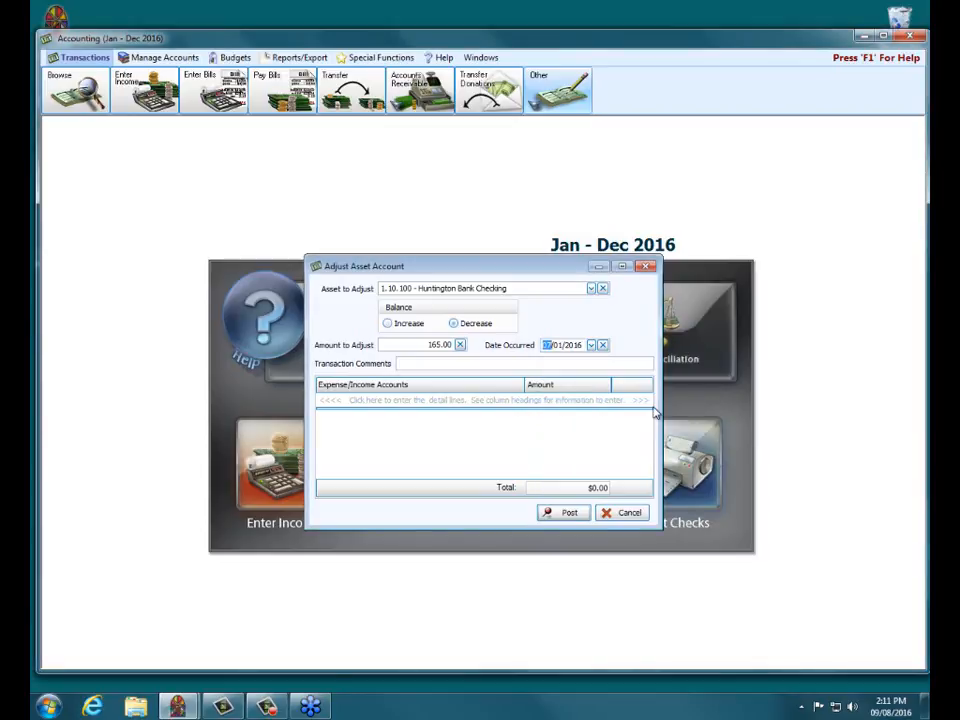
Enter the transaction comment "Adjustment for NSF check #XXXX." for the asset adjustment
{"action": "left_click", "coordinate": [478, 364]}
{"action": "type", "text": "Adjustment for"}
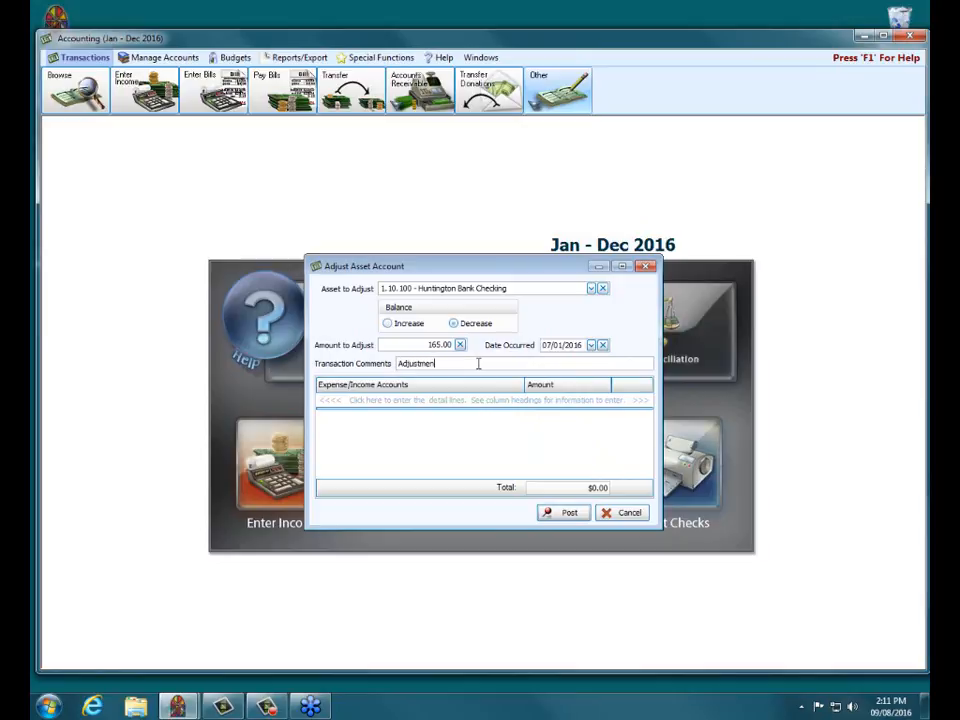
{"action": "type", "text": " NSF check #XXXX"}
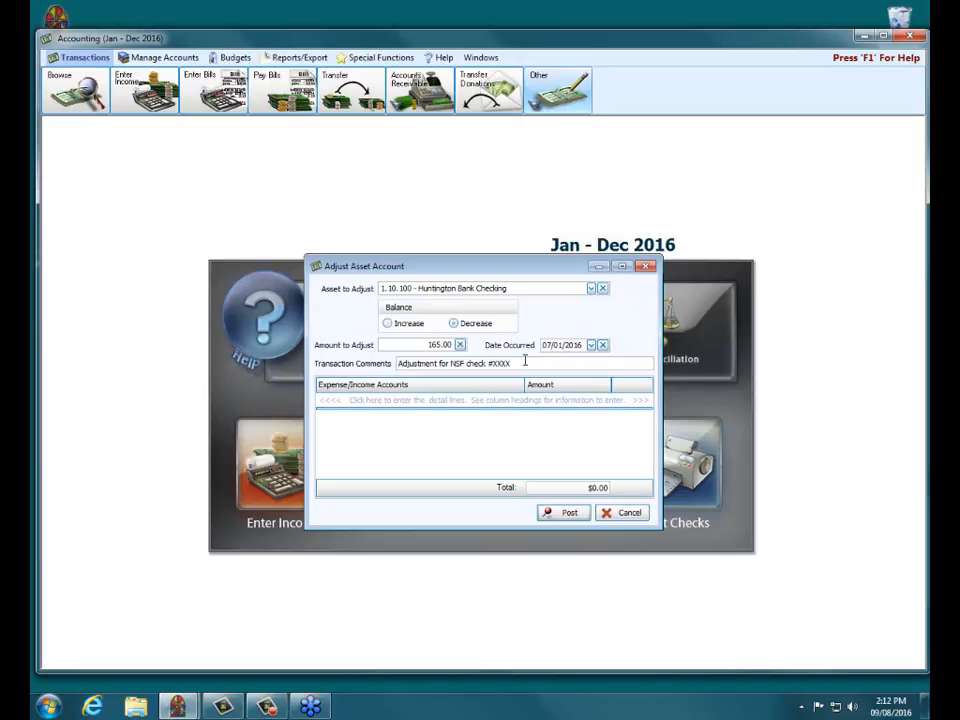
{"action": "type", "text": "."}
Add a detail line of 150.00 for the Special Holiday Giving income account
{"action": "left_click", "coordinate": [476, 402]}
{"action": "type", "text": "sp"}
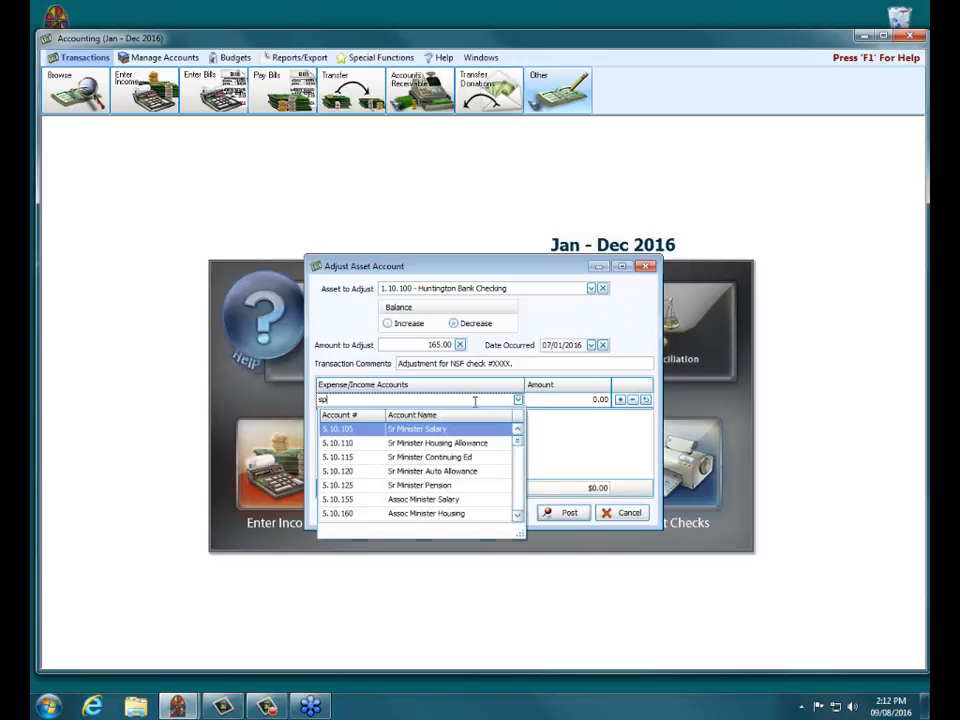
{"action": "type", "text": "eci"}
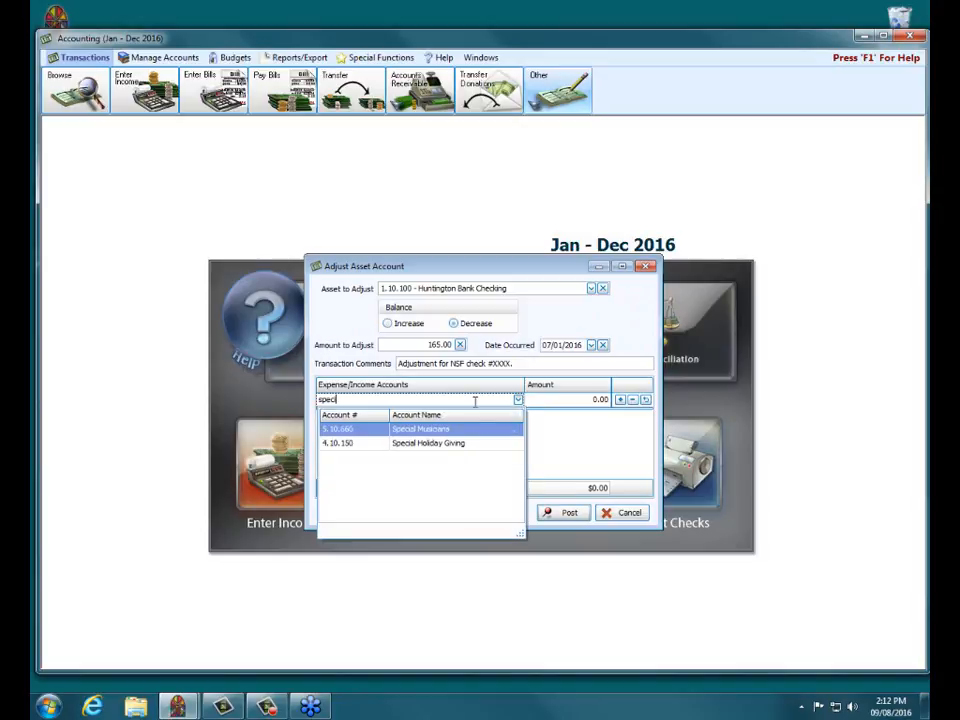
{"action": "key", "text": "Down"}
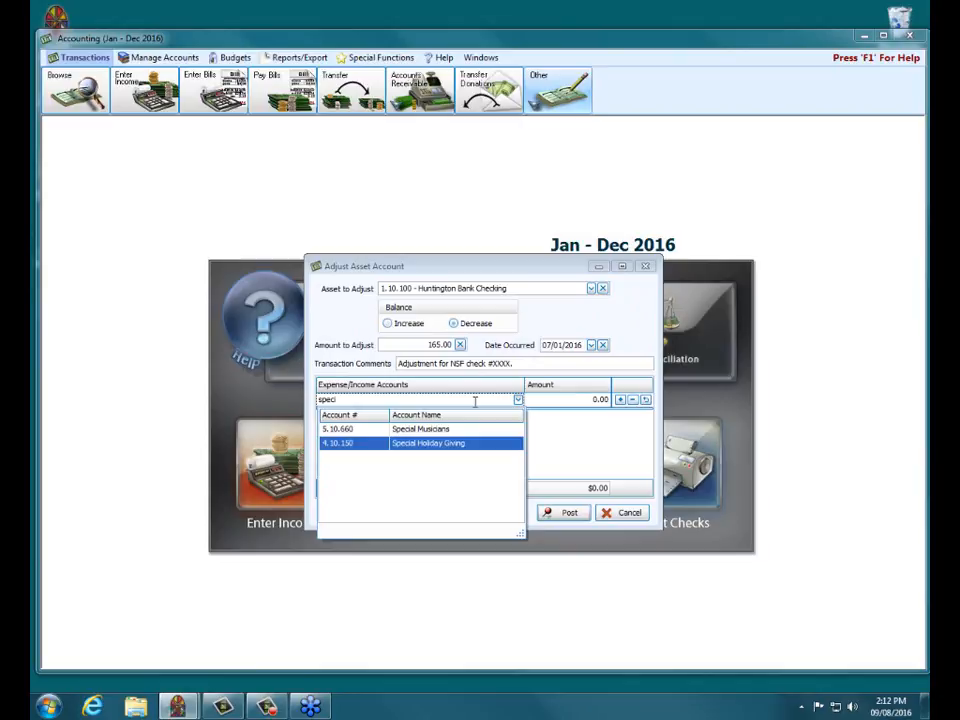
{"action": "key", "text": "Return"}
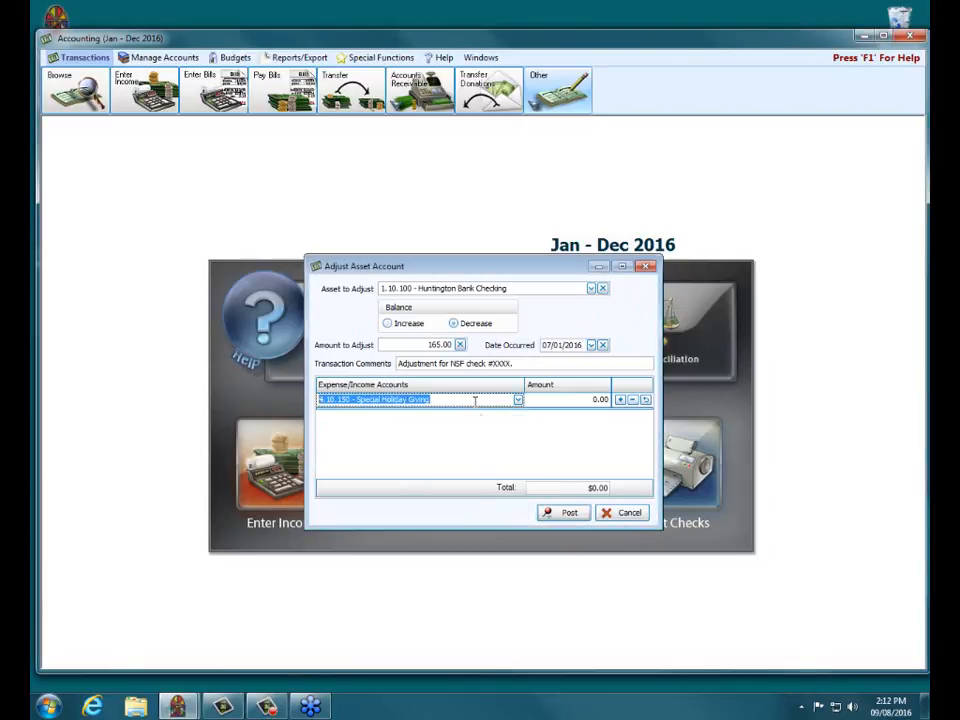
{"action": "key", "text": "Tab"}
{"action": "type", "text": "1"}
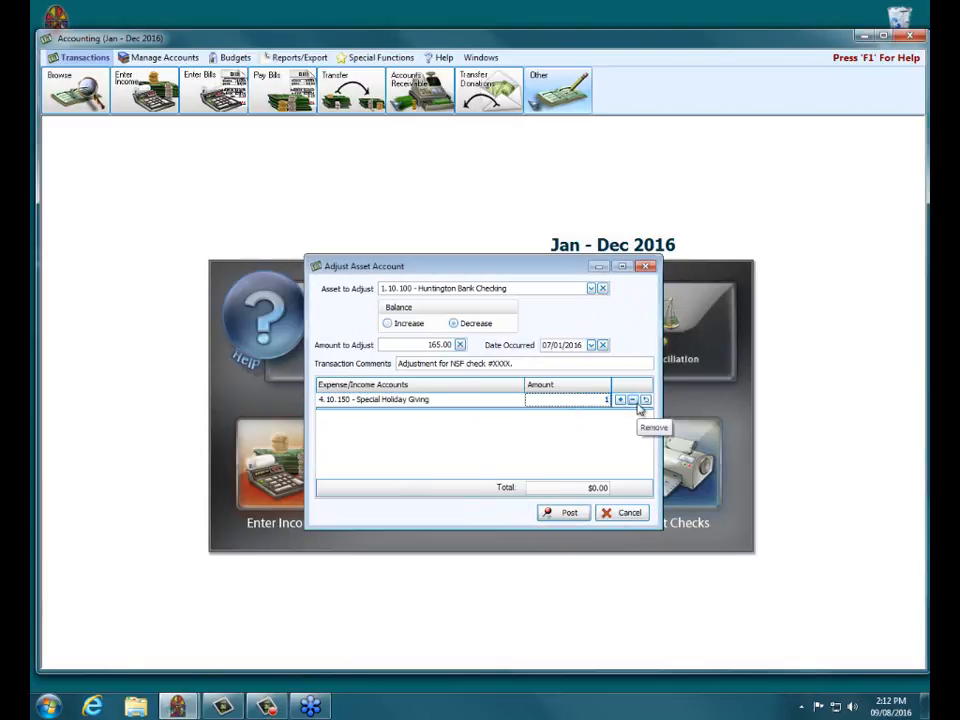
{"action": "type", "text": "50.00"}
{"action": "key", "text": "Return"}
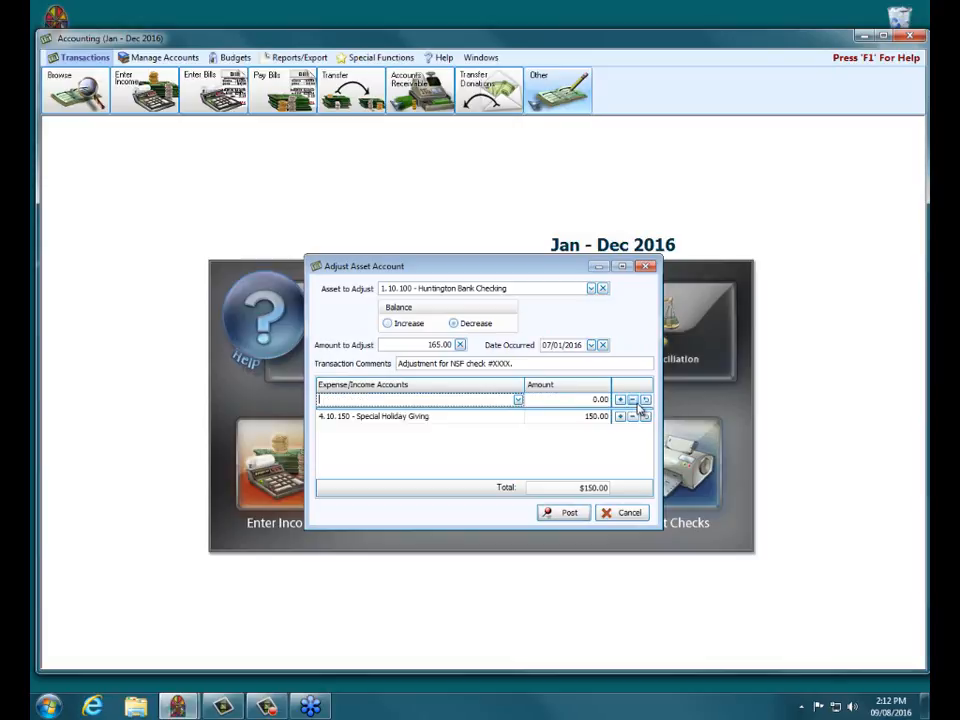
Add a detail line of 15.00 for the Bank Fees expense account and post the asset adjustment without printing it
{"action": "type", "text": "ban"}
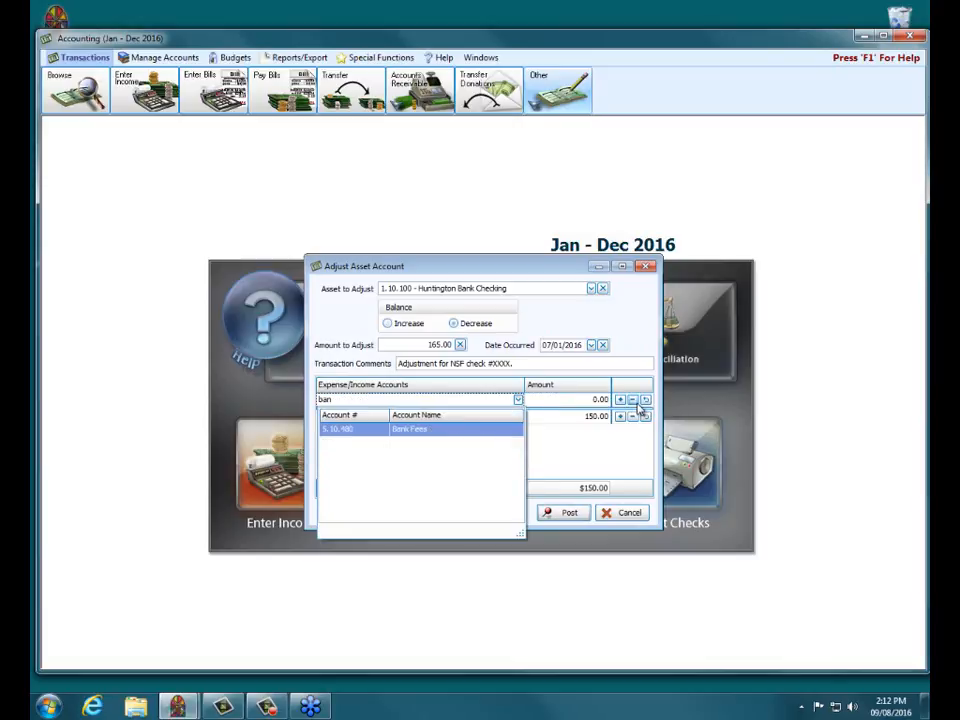
{"action": "key", "text": "Return"}
{"action": "type", "text": "15.00"}
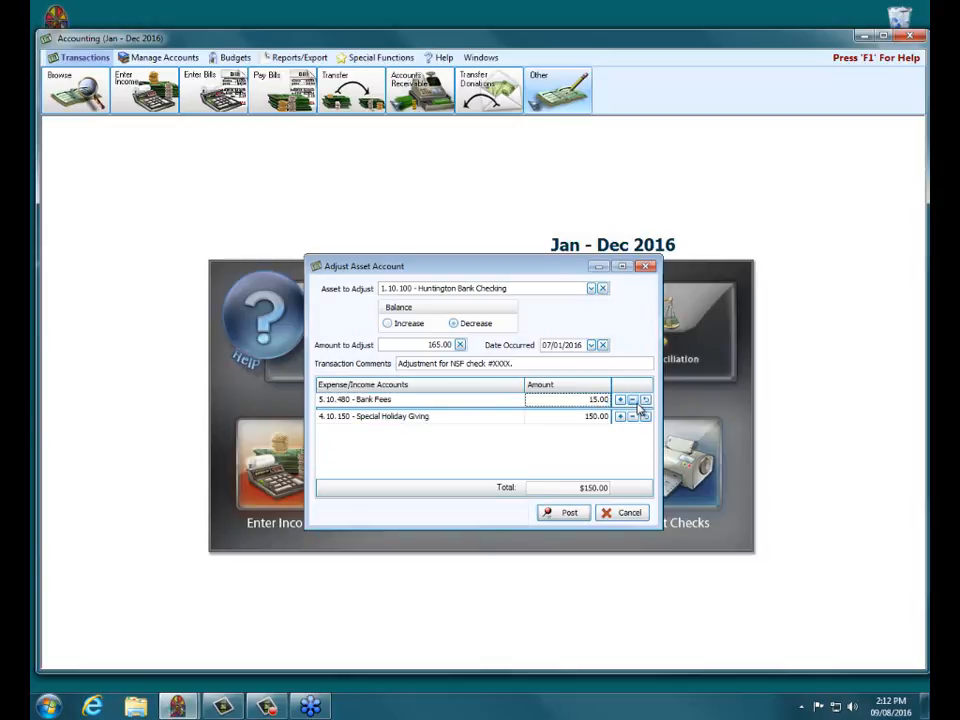
{"action": "key", "text": "Return"}
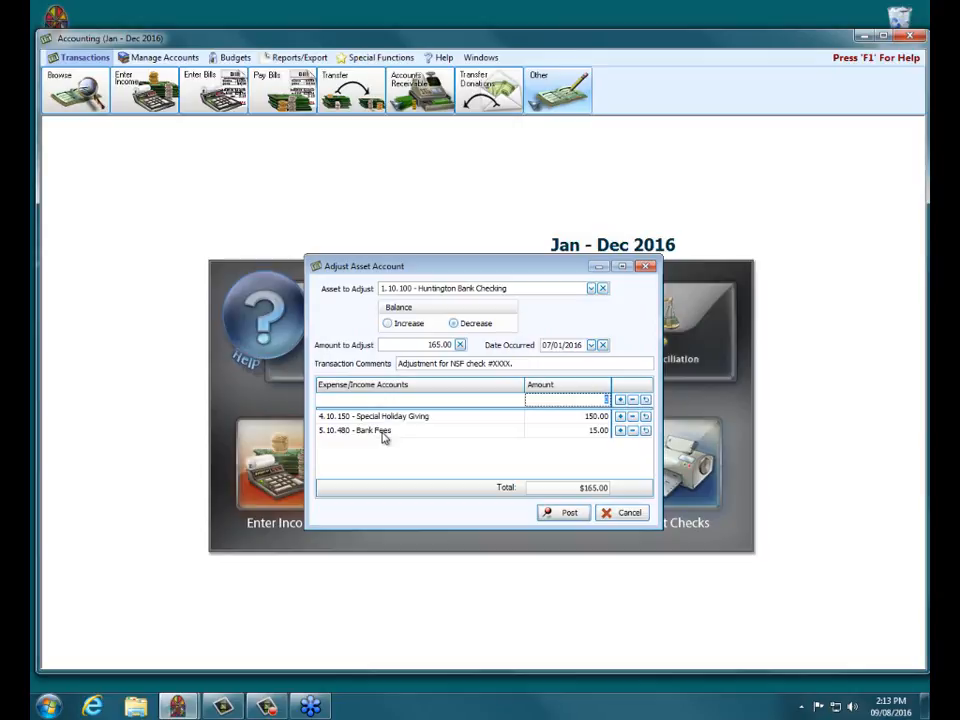
{"action": "left_click", "coordinate": [570, 513]}
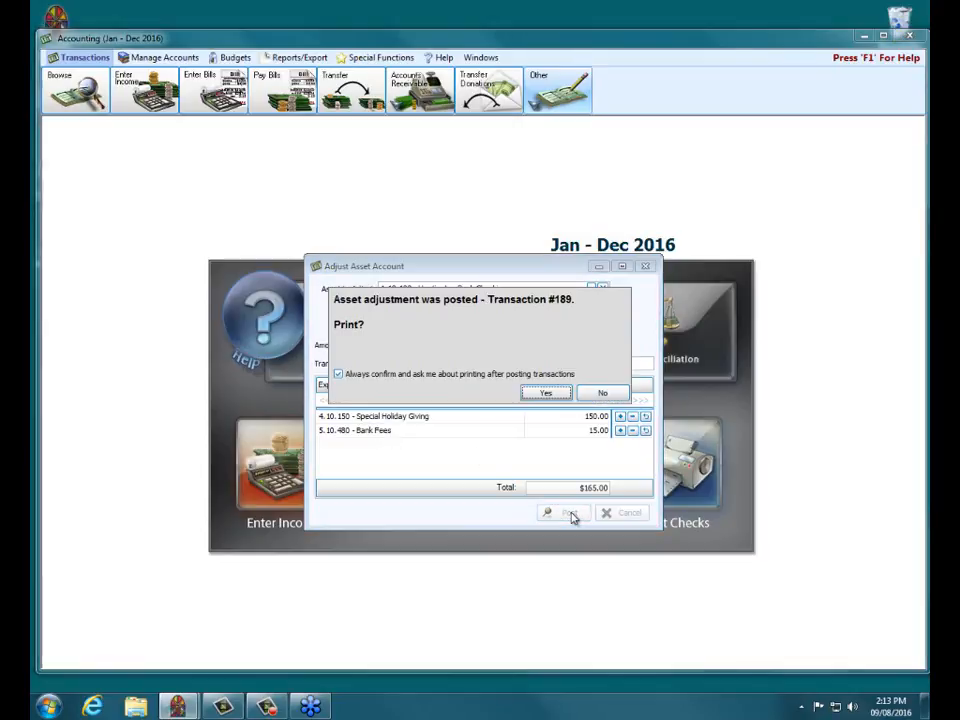
{"action": "left_click", "coordinate": [602, 392]}
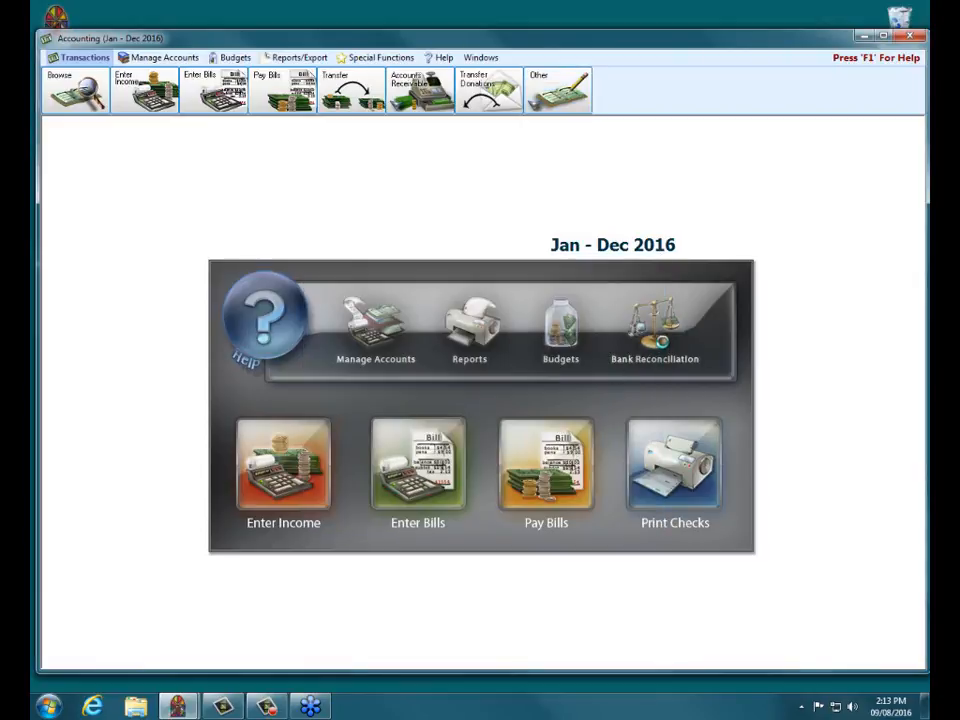
Begin a new bank reconciliation for Huntington Bank Checking with the statement ending date 06/30/2016
{"action": "left_click", "coordinate": [655, 325]}
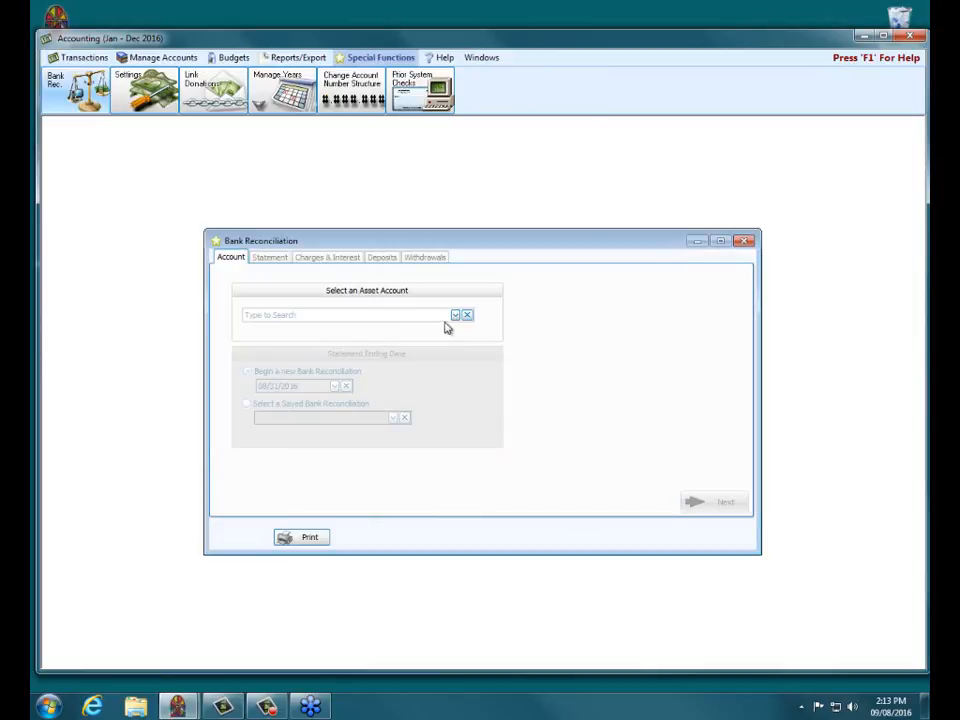
{"action": "left_click", "coordinate": [456, 316]}
{"action": "left_click", "coordinate": [377, 344]}
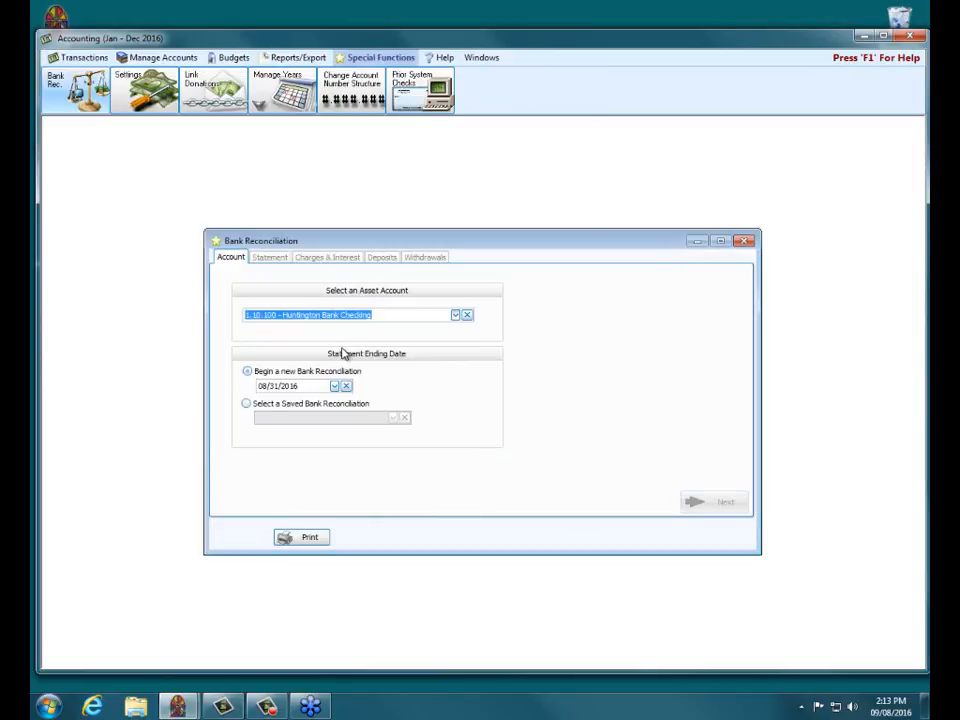
{"action": "left_click", "coordinate": [263, 386]}
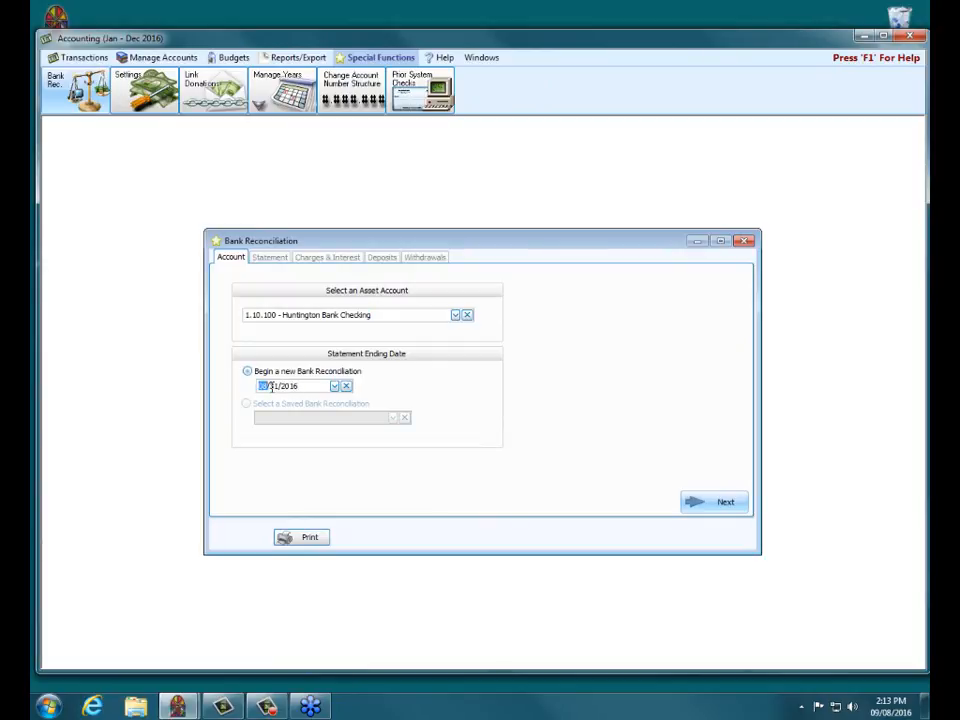
{"action": "type", "text": "0630"}
{"action": "type", "text": "2"}
{"action": "type", "text": "016"}
{"action": "type", "text": "2016"}
{"action": "left_click", "coordinate": [725, 501]}
Enter 1 for the statement's beginning balance, total deposits, total withdrawals and ending balance, and continue to the charges and interest
{"action": "left_click", "coordinate": [375, 363]}
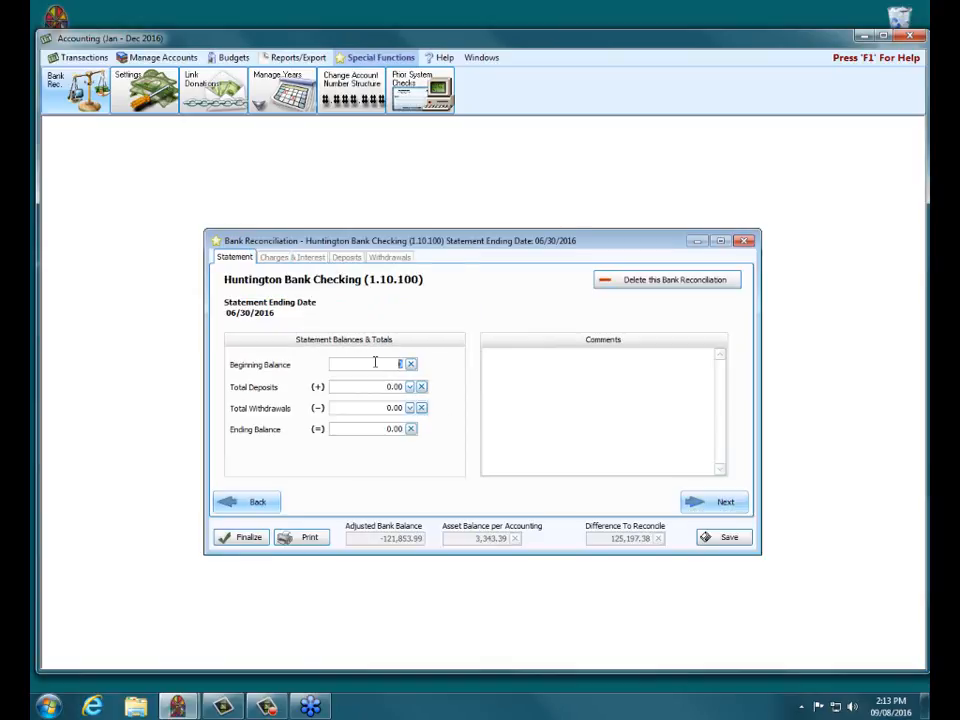
{"action": "type", "text": "1"}
{"action": "left_click", "coordinate": [388, 386]}
{"action": "type", "text": "1"}
{"action": "left_click", "coordinate": [391, 407]}
{"action": "type", "text": "1"}
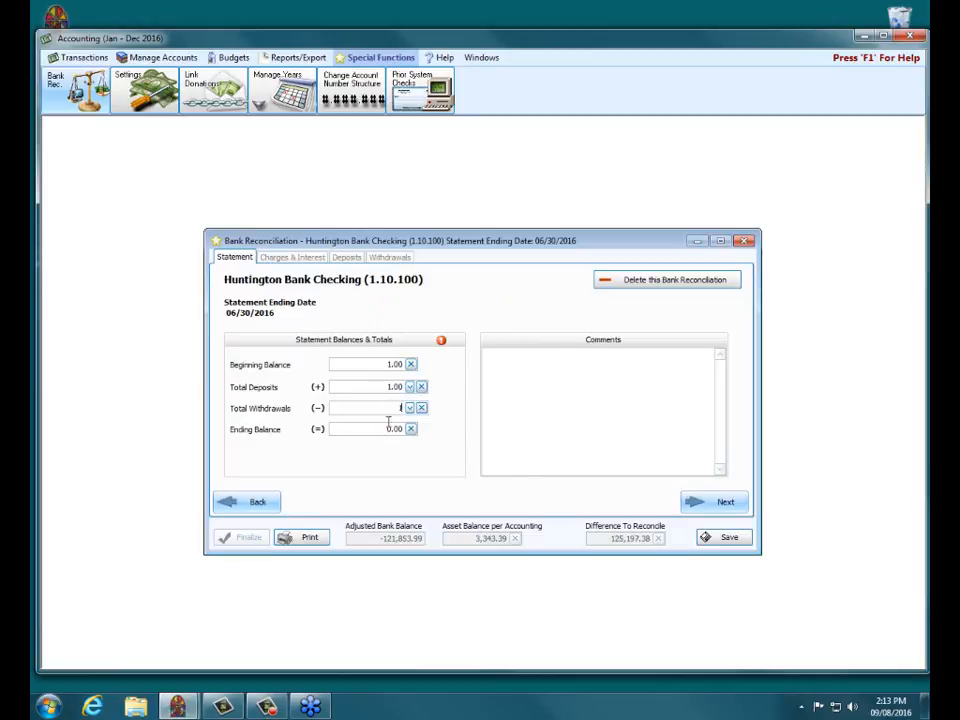
{"action": "left_click", "coordinate": [388, 428]}
{"action": "type", "text": "1"}
{"action": "left_click", "coordinate": [725, 501]}
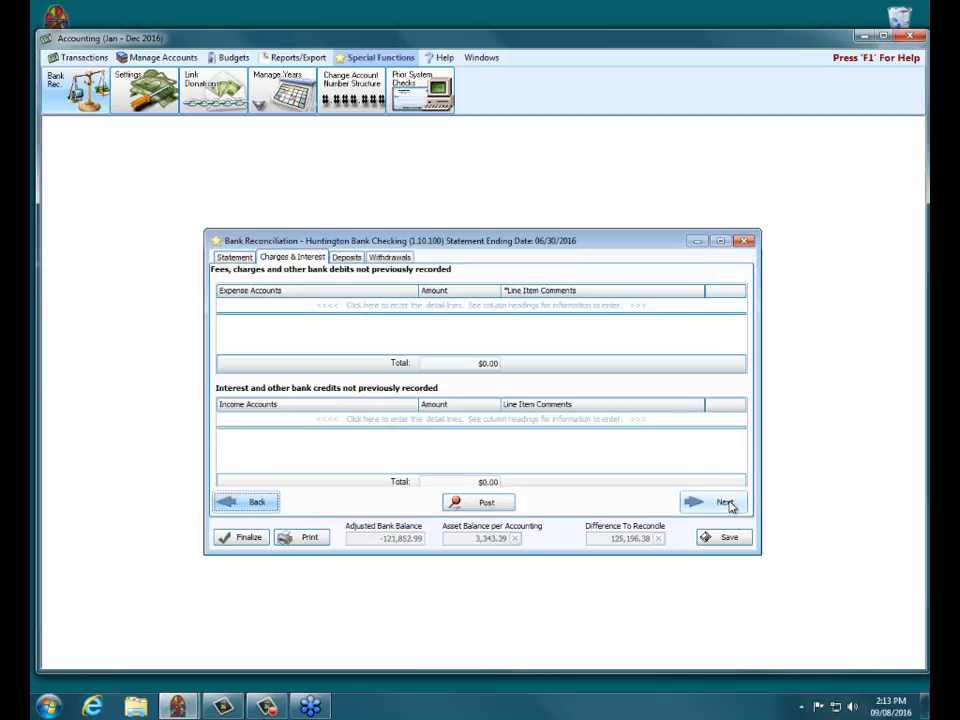
Examine the uncleared deposits and withdrawals listed for the 06/30/2016 statement, down to the latest entries, for the NSF check adjustment
{"action": "left_click", "coordinate": [727, 502]}
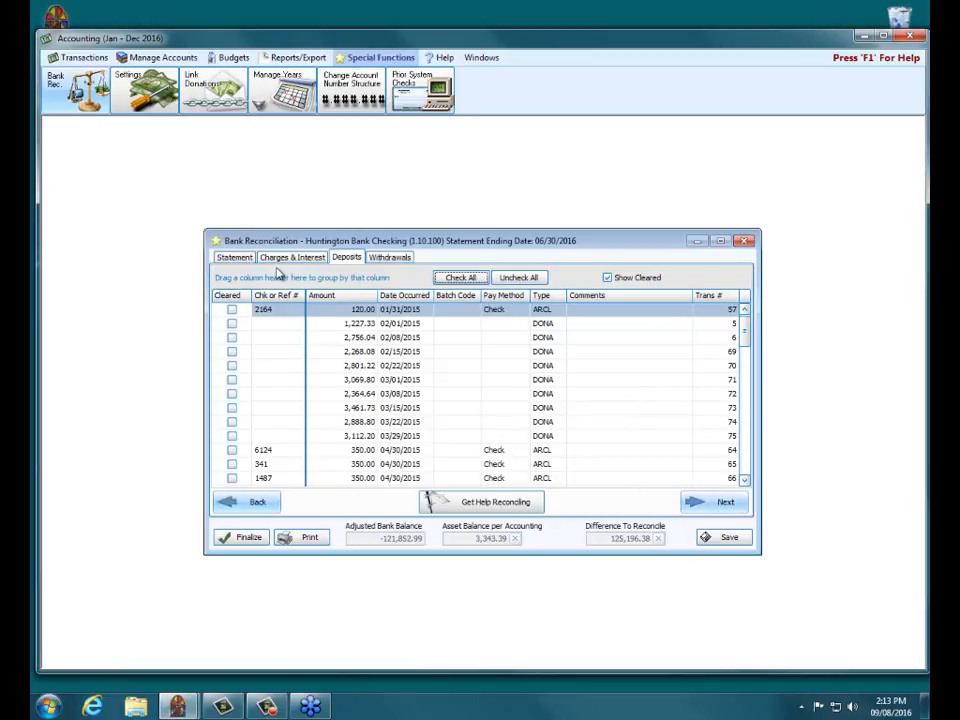
{"action": "left_click_drag", "start_coordinate": [752, 338], "coordinate": [760, 480]}
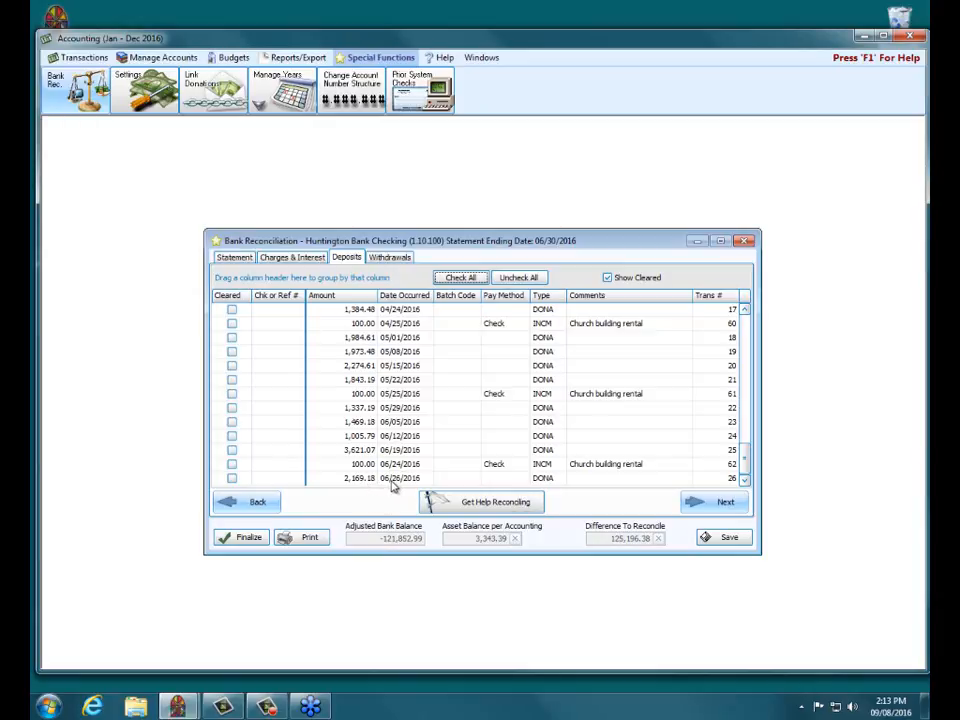
{"action": "left_click", "coordinate": [386, 258]}
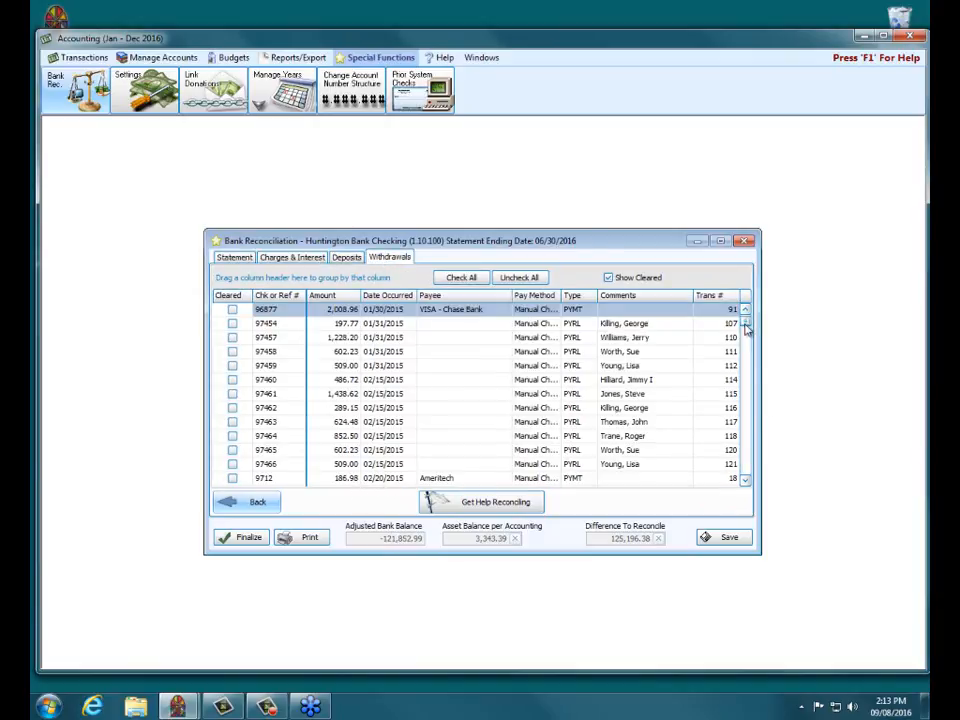
{"action": "left_click_drag", "start_coordinate": [746, 324], "coordinate": [748, 514]}
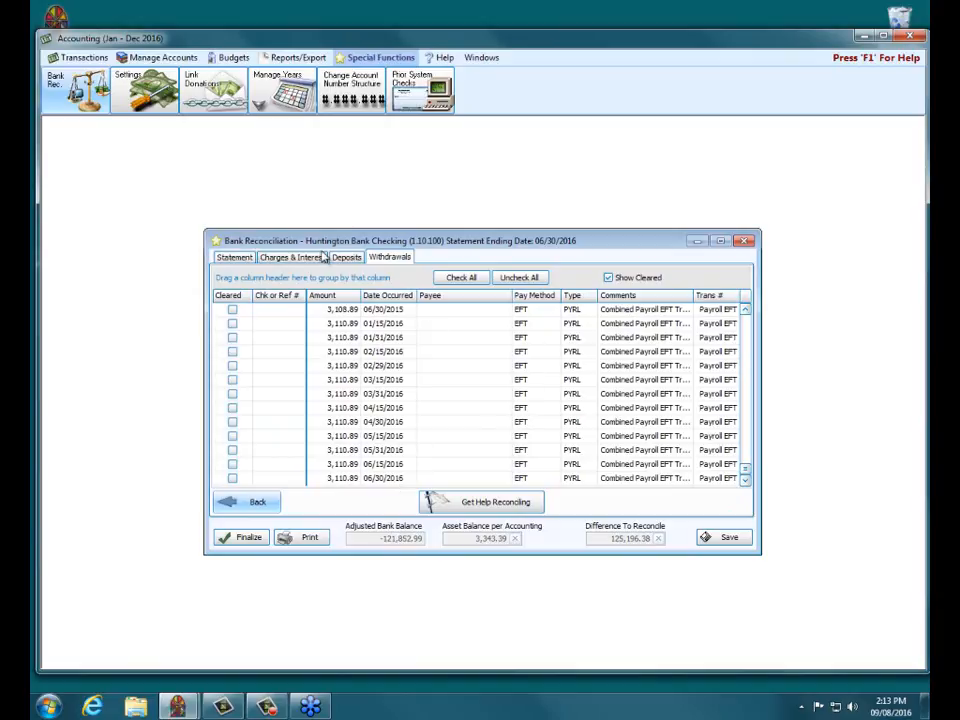
{"action": "left_click", "coordinate": [345, 257]}
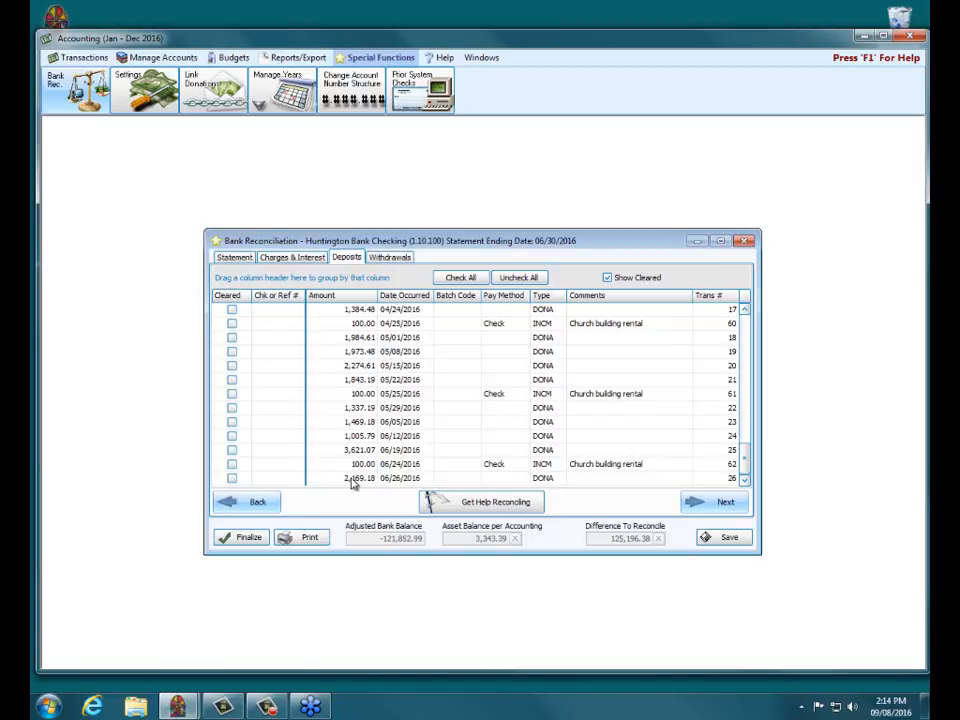
{"action": "left_click", "coordinate": [388, 259]}
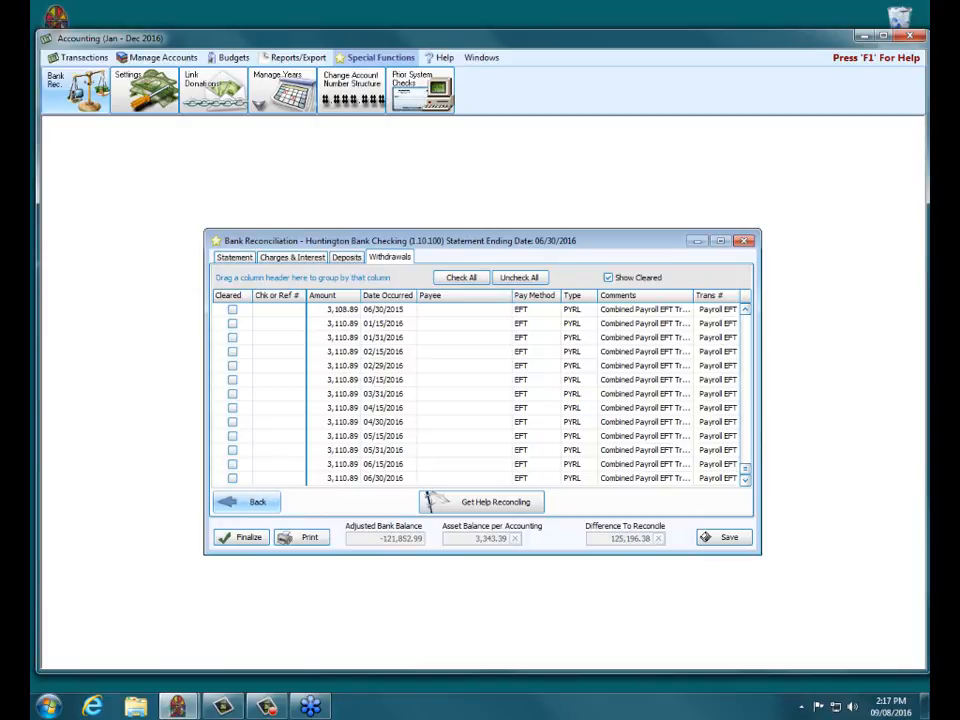
{"action": "mouse_move", "coordinate": [366, 247]}
{"action": "left_mouse_down"}
{"action": "mouse_move", "coordinate": [372, 230]}
{"action": "mouse_move", "coordinate": [360, 259]}
{"action": "left_mouse_up"}
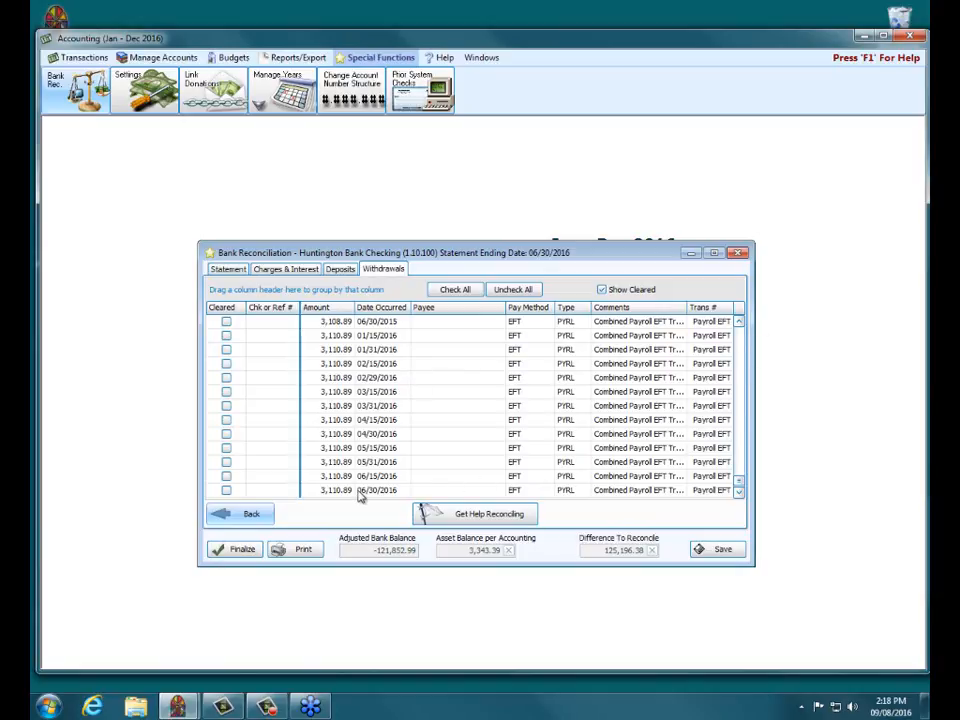
{"action": "left_click", "coordinate": [345, 277]}
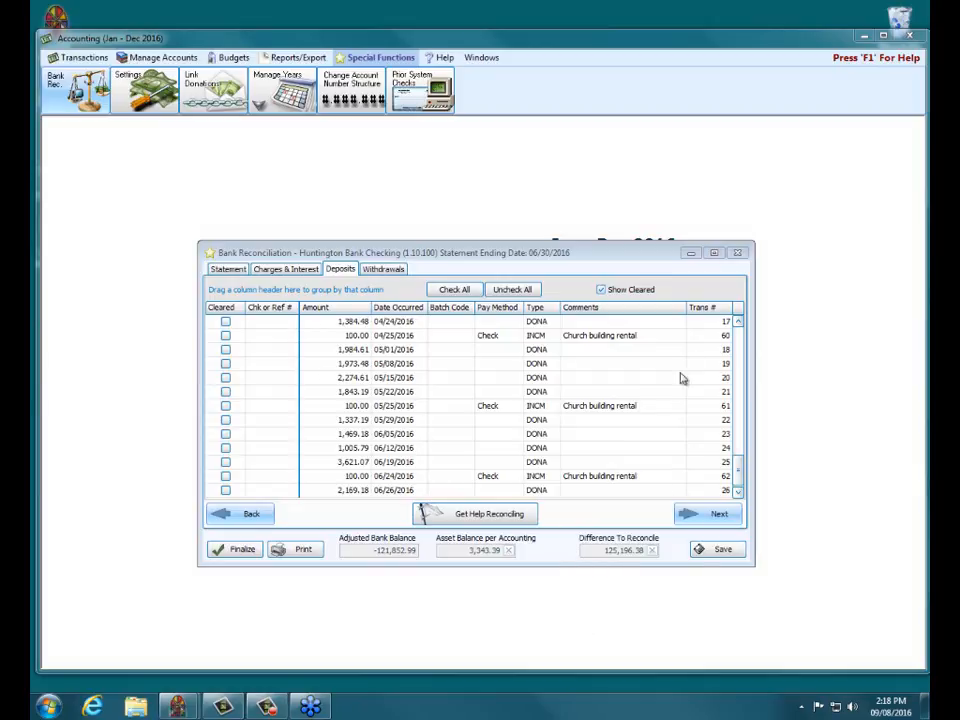
Return to the account selection and begin a new bank reconciliation for Huntington Bank Checking with the statement ending date 07/31/2016
{"action": "left_click", "coordinate": [218, 272]}
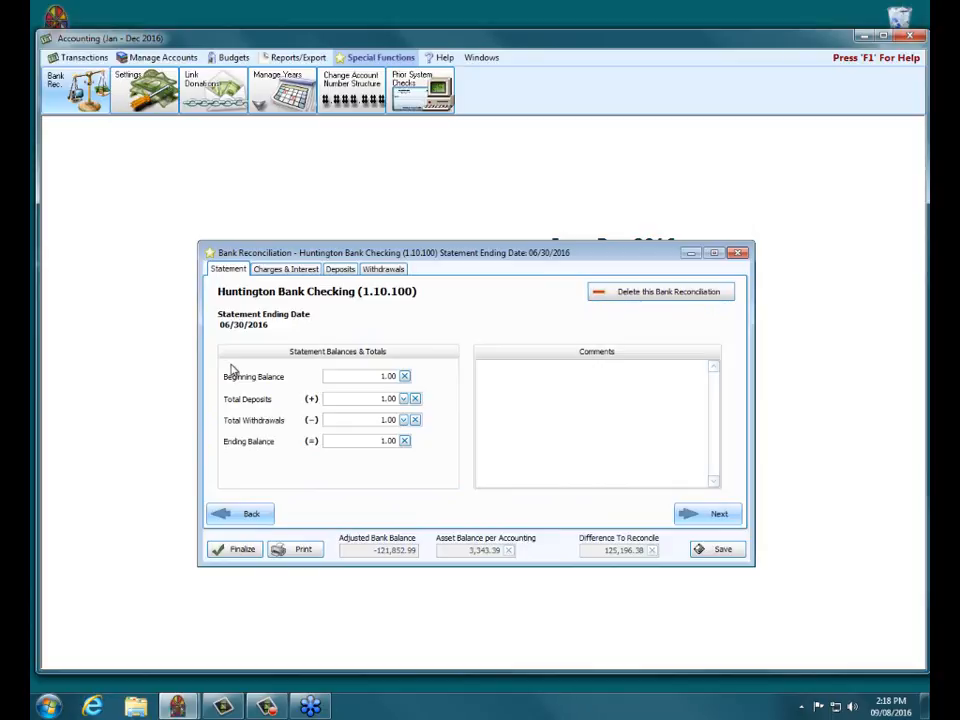
{"action": "left_click", "coordinate": [240, 513]}
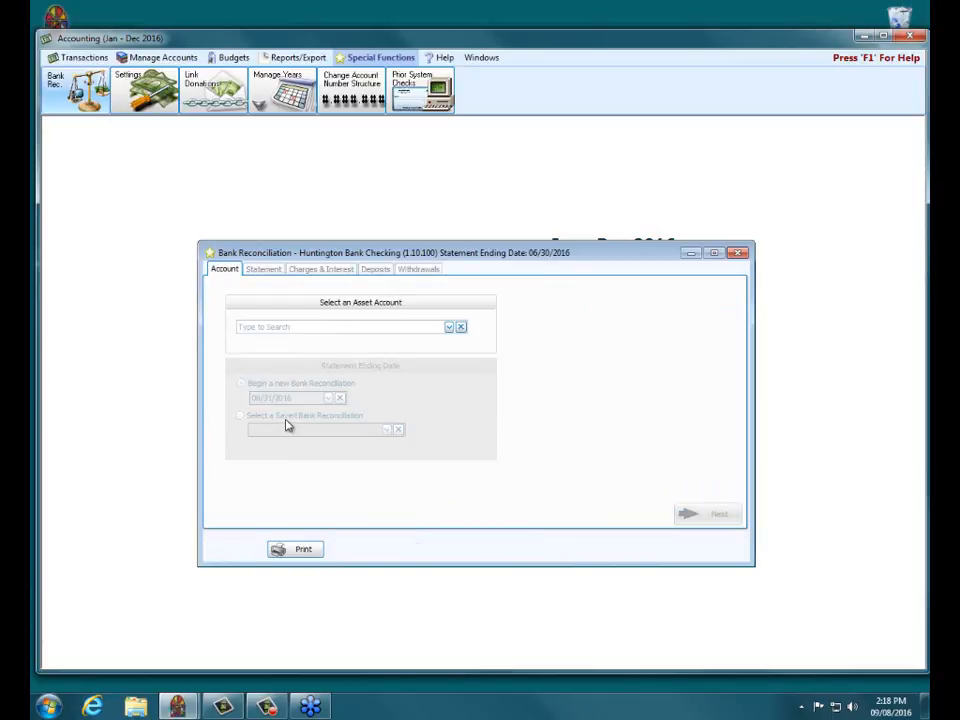
{"action": "left_click", "coordinate": [448, 327]}
{"action": "left_click", "coordinate": [369, 356]}
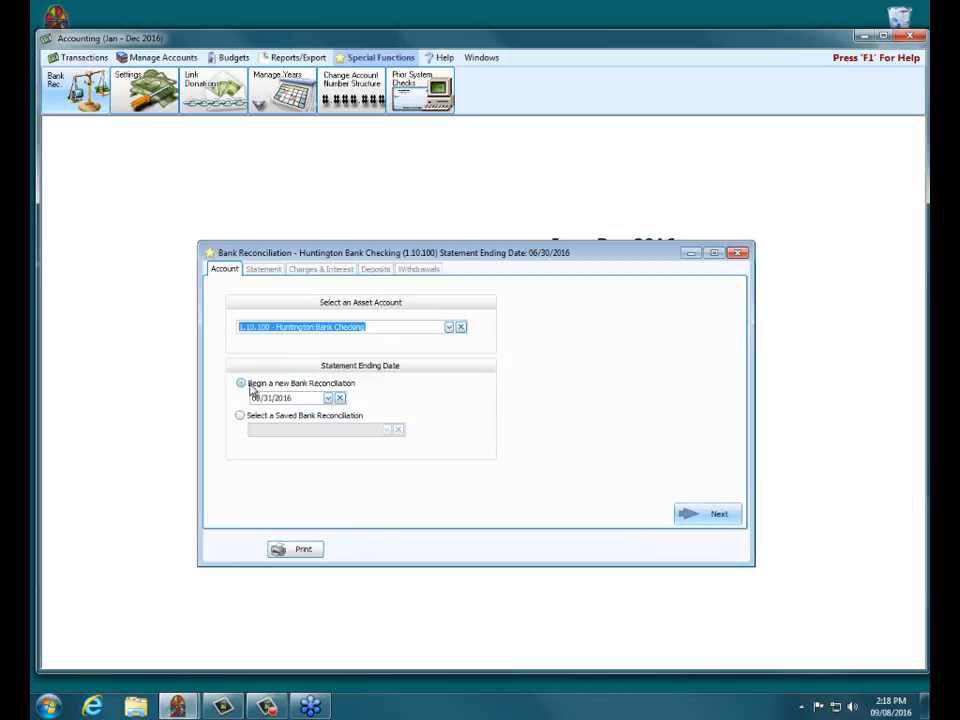
{"action": "left_click", "coordinate": [257, 397]}
{"action": "type", "text": "0731"}
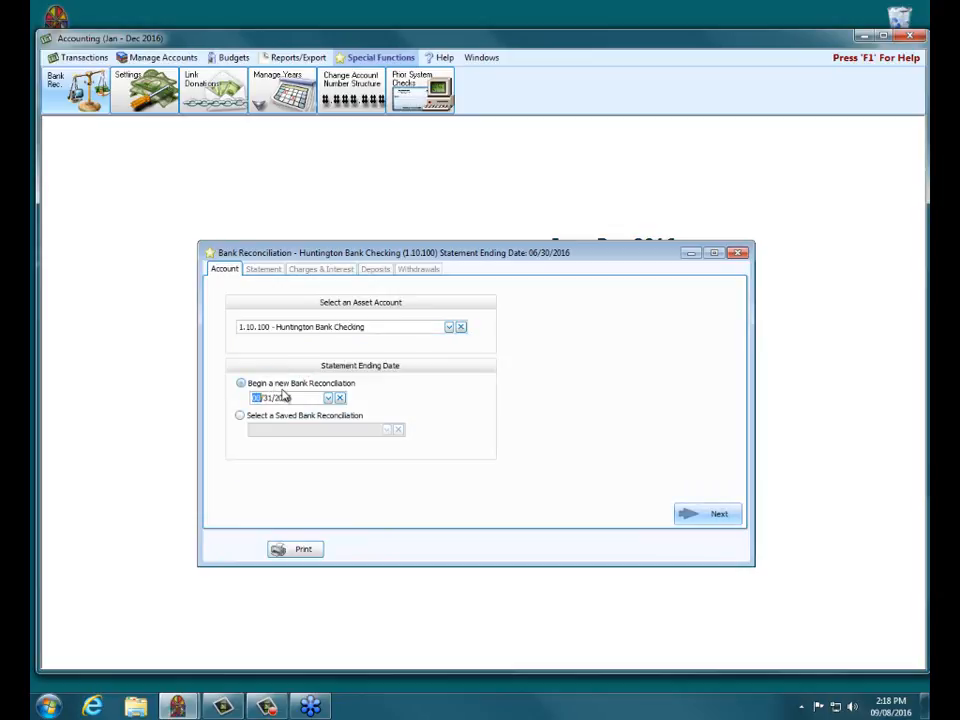
{"action": "left_click", "coordinate": [681, 514]}
Enter 1 for the July statement's beginning balance, total deposits, total withdrawals and ending balance, and continue to the charges and interest
{"action": "left_click", "coordinate": [390, 375]}
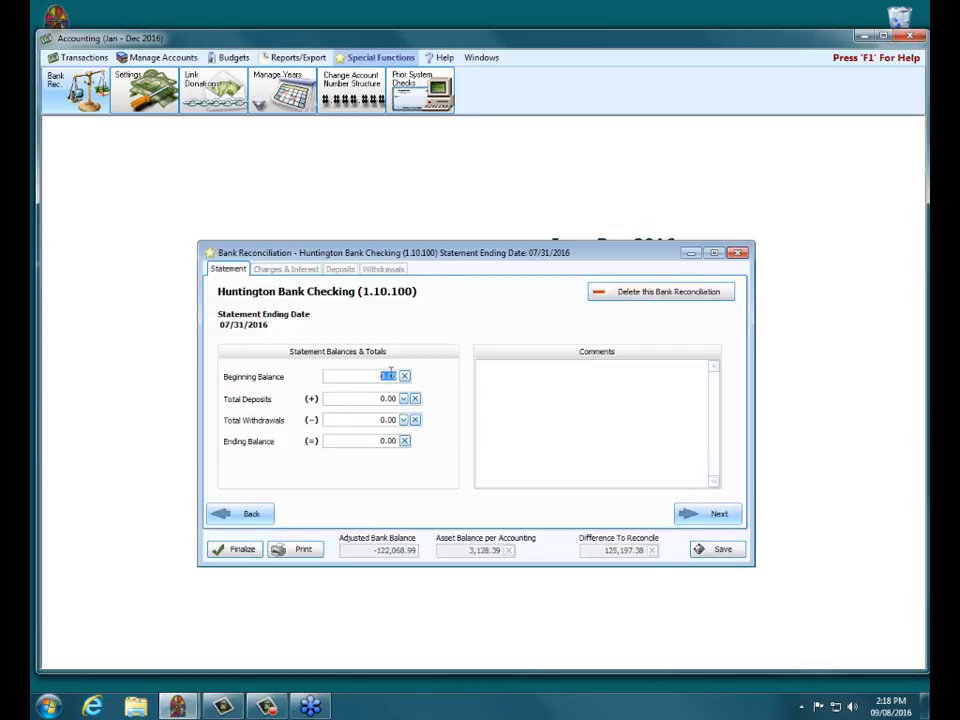
{"action": "key", "text": "BackSpace"}
{"action": "type", "text": "1"}
{"action": "left_click", "coordinate": [390, 398]}
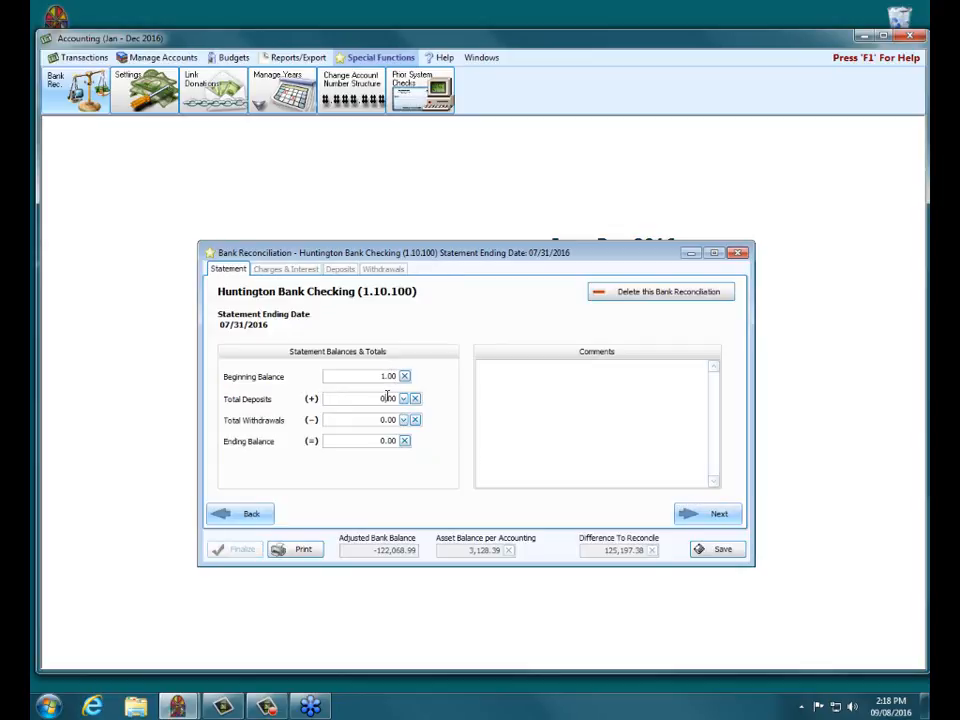
{"action": "left_click", "coordinate": [388, 418]}
{"action": "left_click", "coordinate": [388, 439]}
{"action": "left_click", "coordinate": [388, 419]}
{"action": "left_click", "coordinate": [388, 398]}
{"action": "type", "text": "1"}
{"action": "left_click", "coordinate": [388, 420]}
{"action": "type", "text": "1"}
{"action": "left_click", "coordinate": [388, 440]}
{"action": "left_click", "coordinate": [722, 512]}
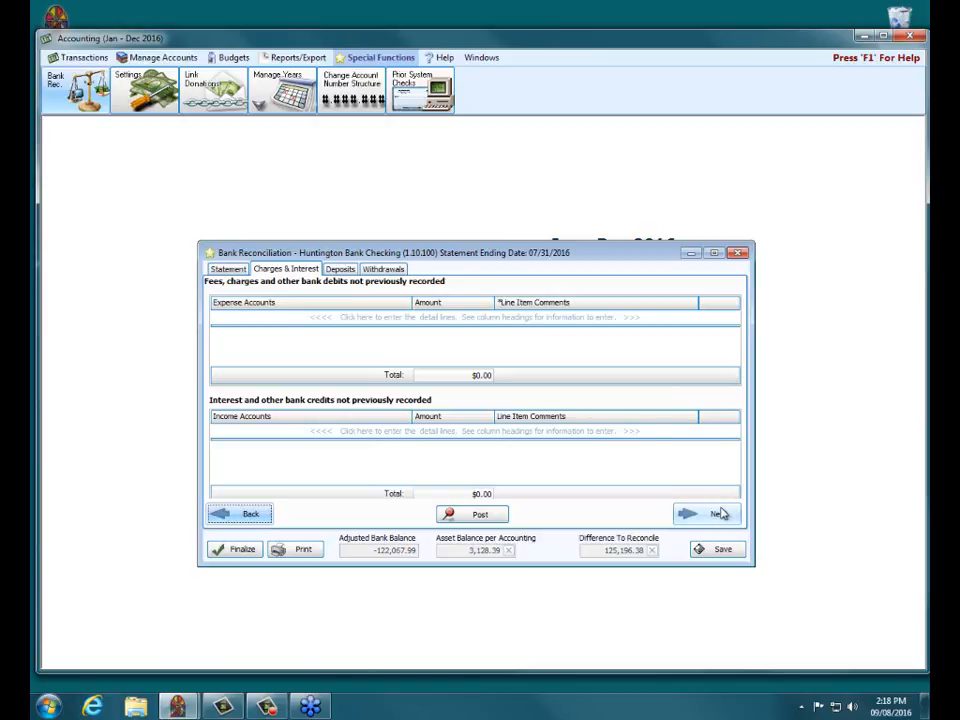
Look through the withdrawals for the 07/31/2016 statement to find the NSF check adjustment among the July entries
{"action": "left_click", "coordinate": [369, 272]}
{"action": "scroll", "coordinate": [678, 489], "scroll_direction": "down", "scroll_amount": 10}
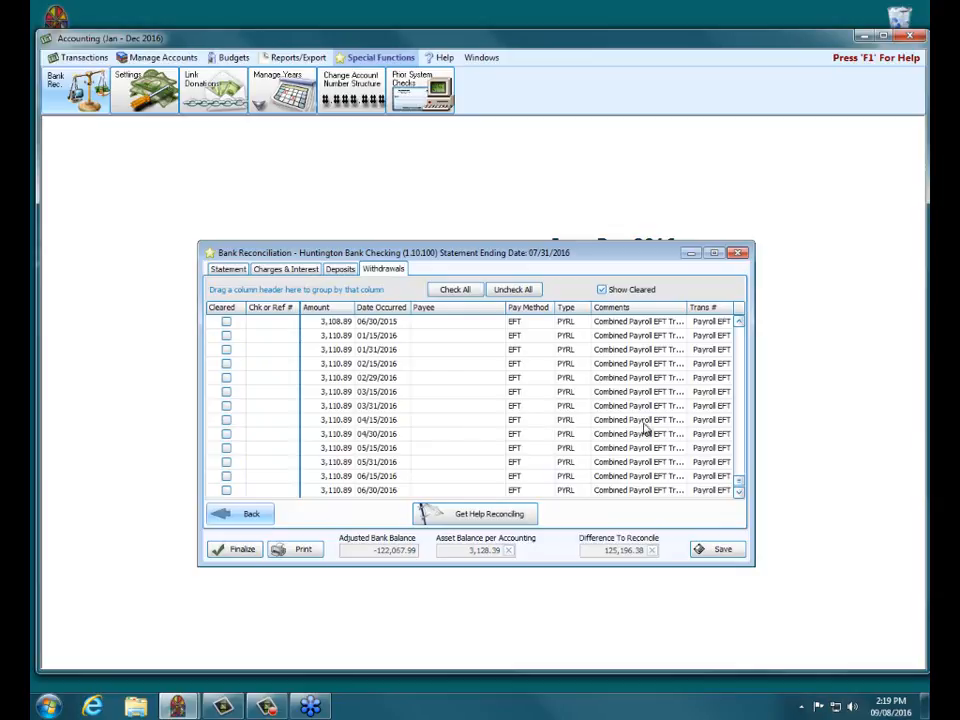
{"action": "left_click", "coordinate": [741, 345]}
{"action": "left_click", "coordinate": [741, 343]}
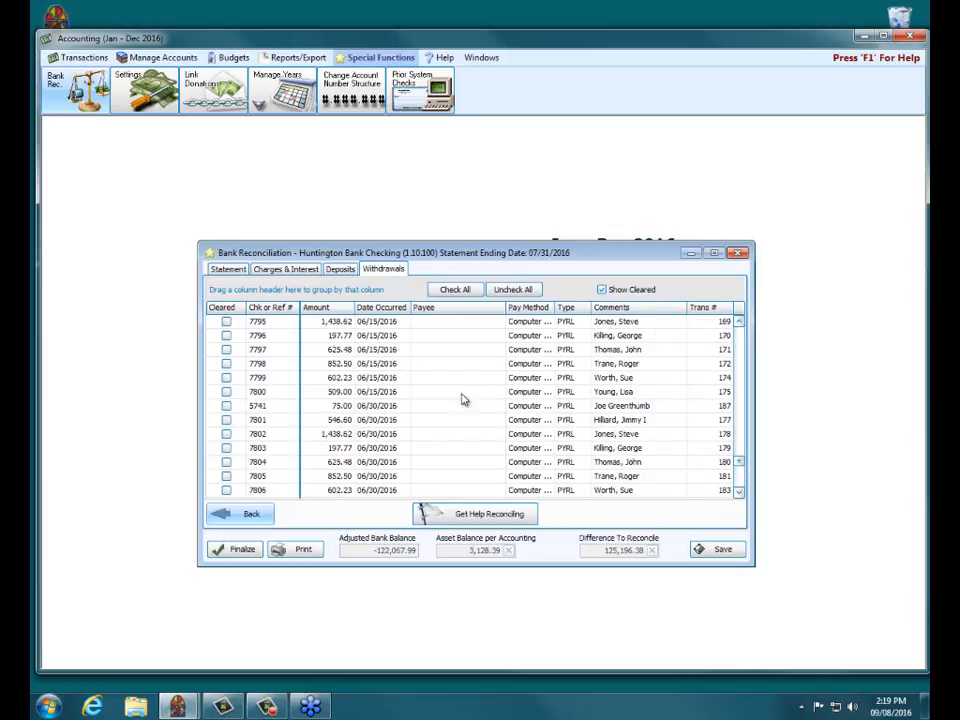
{"action": "left_click", "coordinate": [739, 486]}
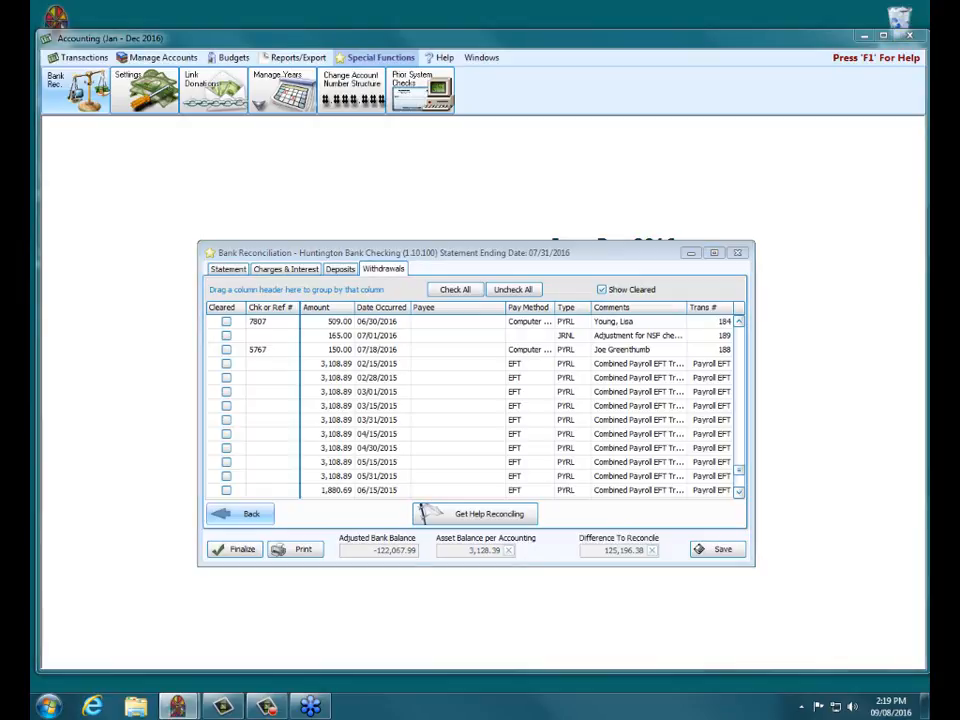
End the GoToWebinar session for everyone and close the Accounting window to return to the Church Windows main screen
{"action": "left_click", "coordinate": [611, 283]}
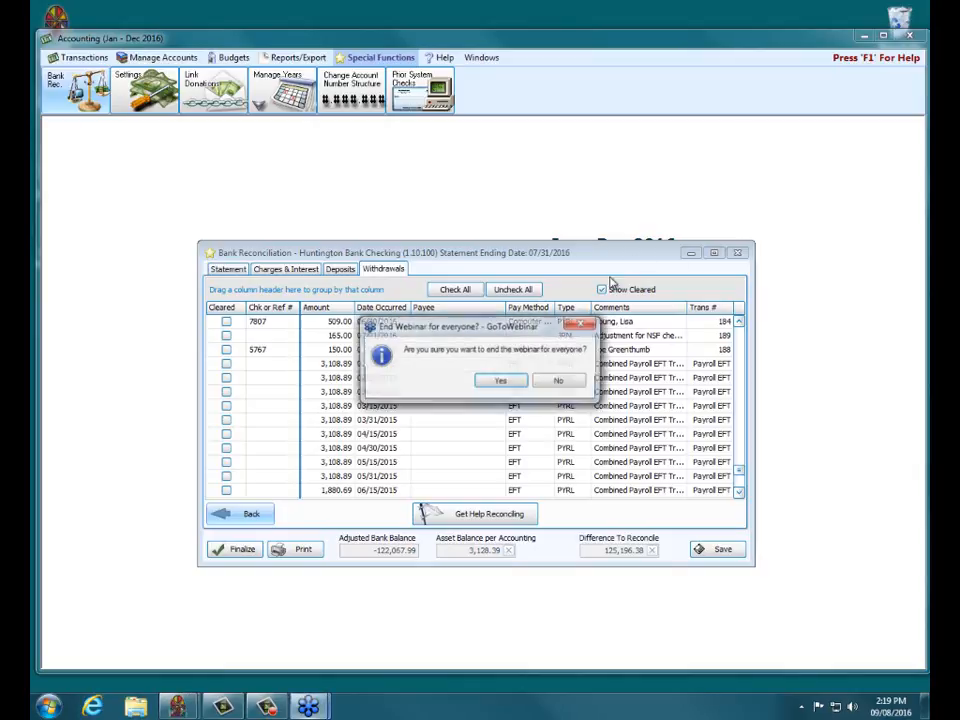
{"action": "left_click", "coordinate": [499, 380]}
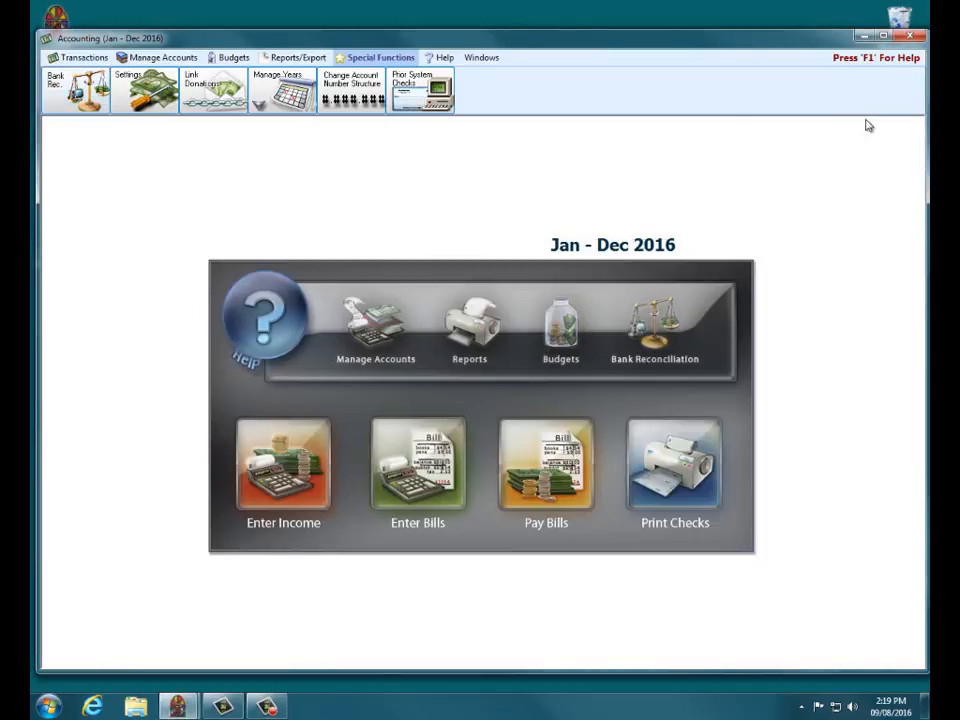
{"action": "left_click", "coordinate": [909, 37]}
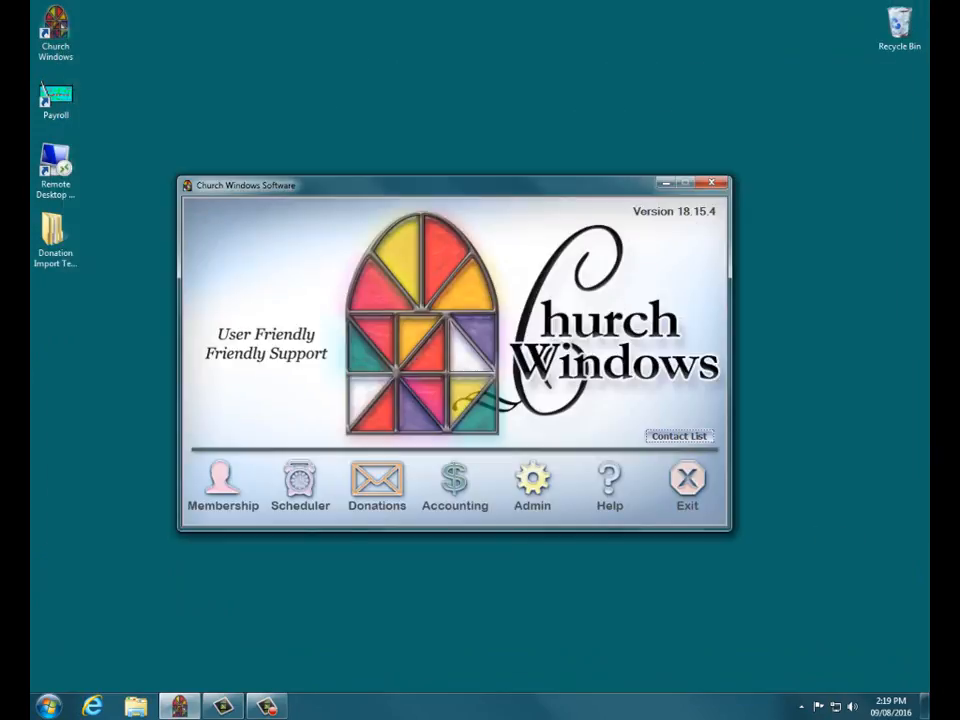